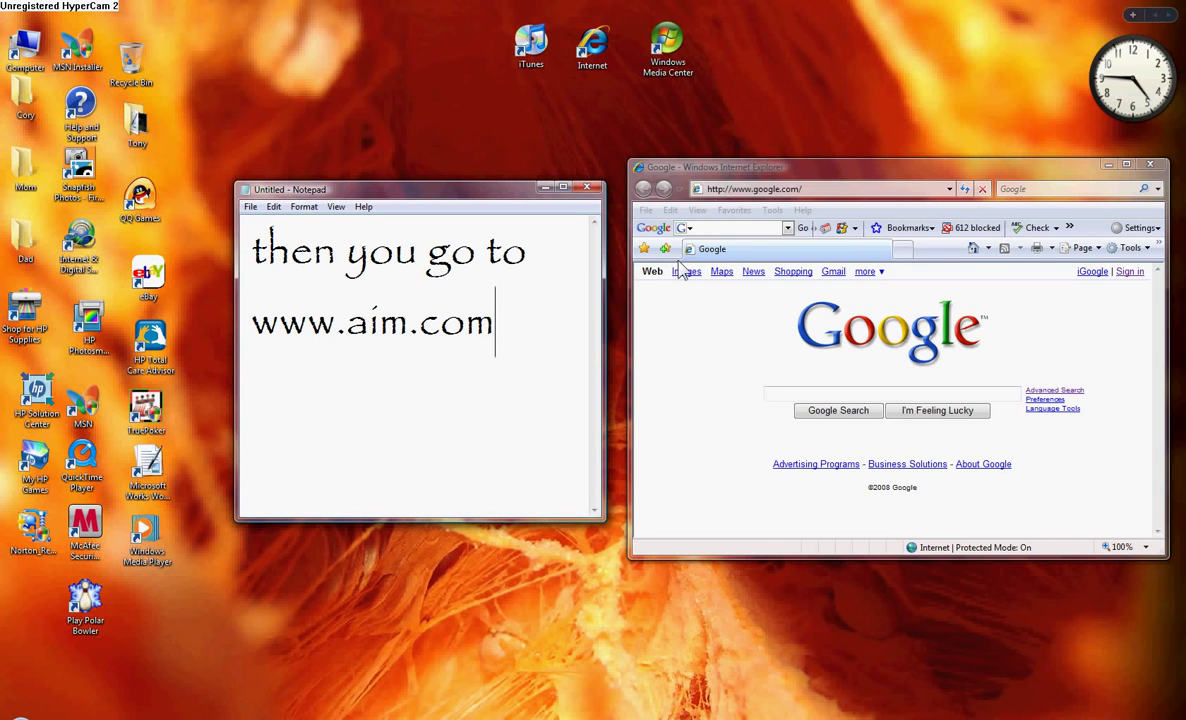
{"action": "left_click", "coordinate": [816, 189]}
{"action": "type", "text": "www"}
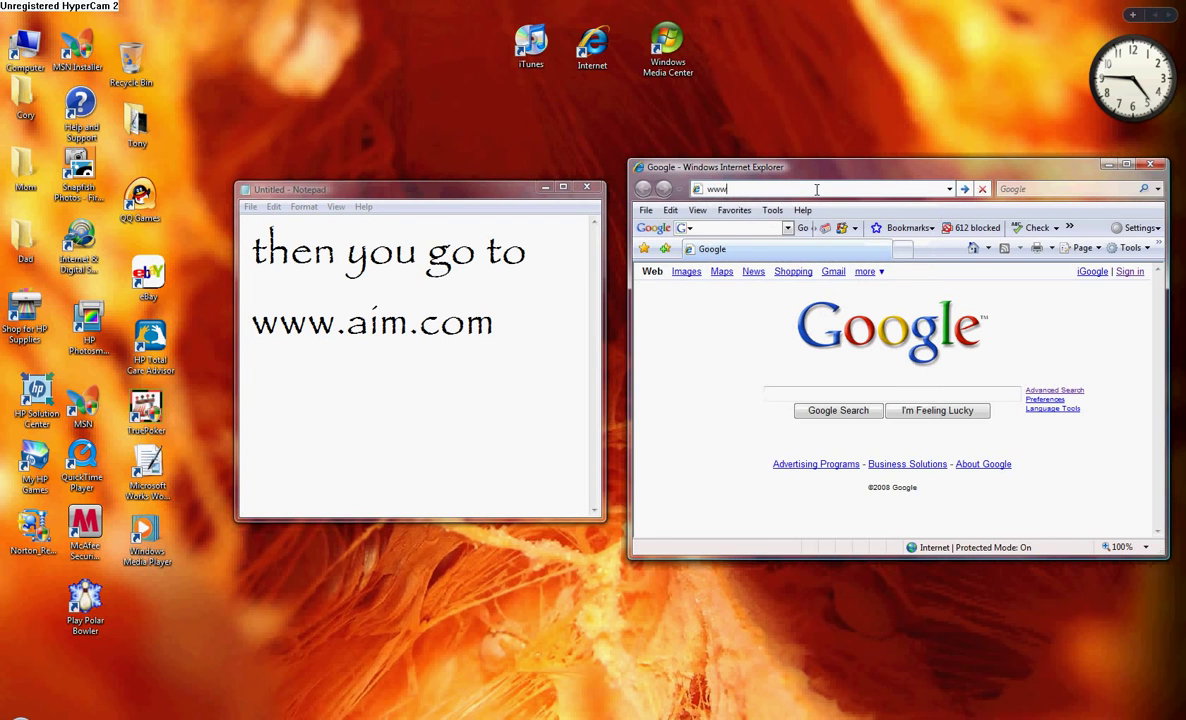
{"action": "type", "text": ".aim.com"}
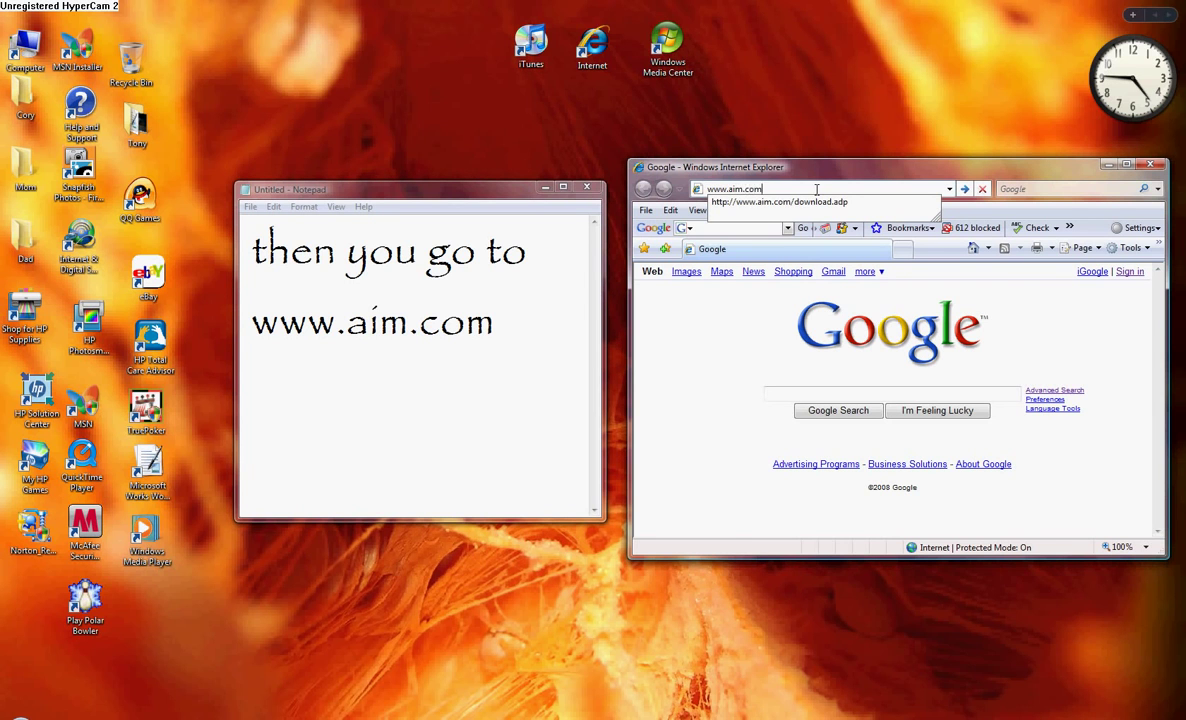
{"action": "key", "text": "Return"}
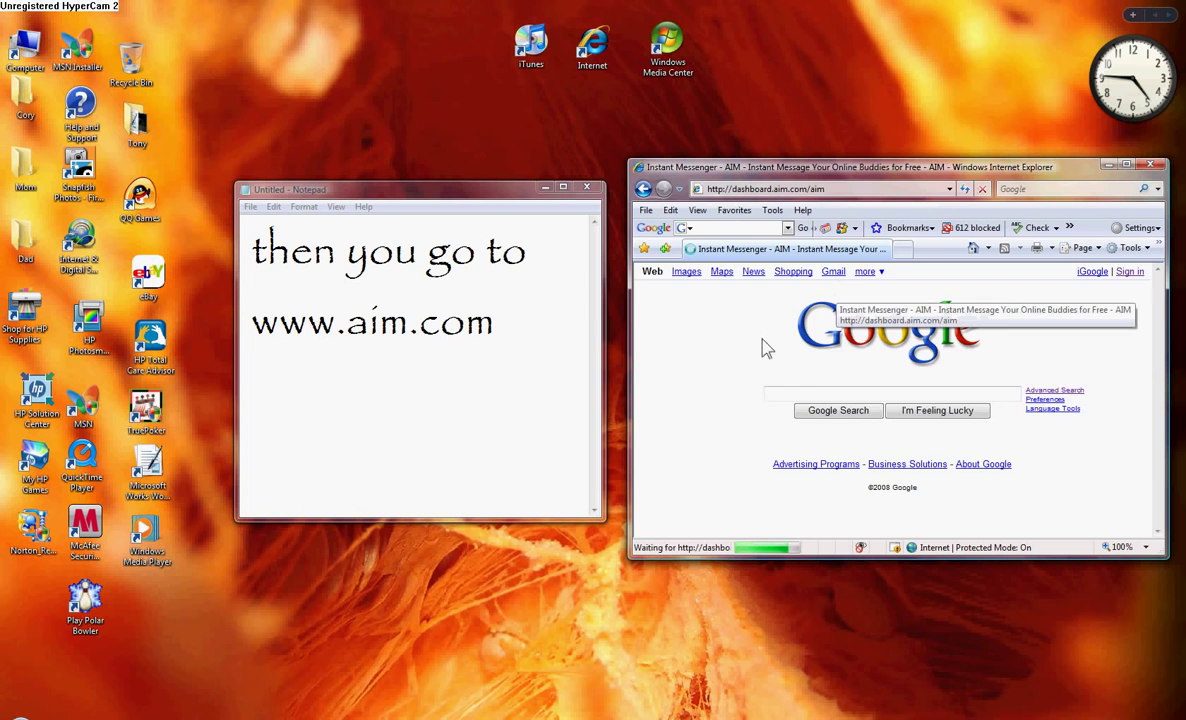
Replace the Notepad note with "then as you see".
{"action": "left_click", "coordinate": [523, 344]}
{"action": "key", "text": "ctrl+a"}
{"action": "key", "text": "BackSpace"}
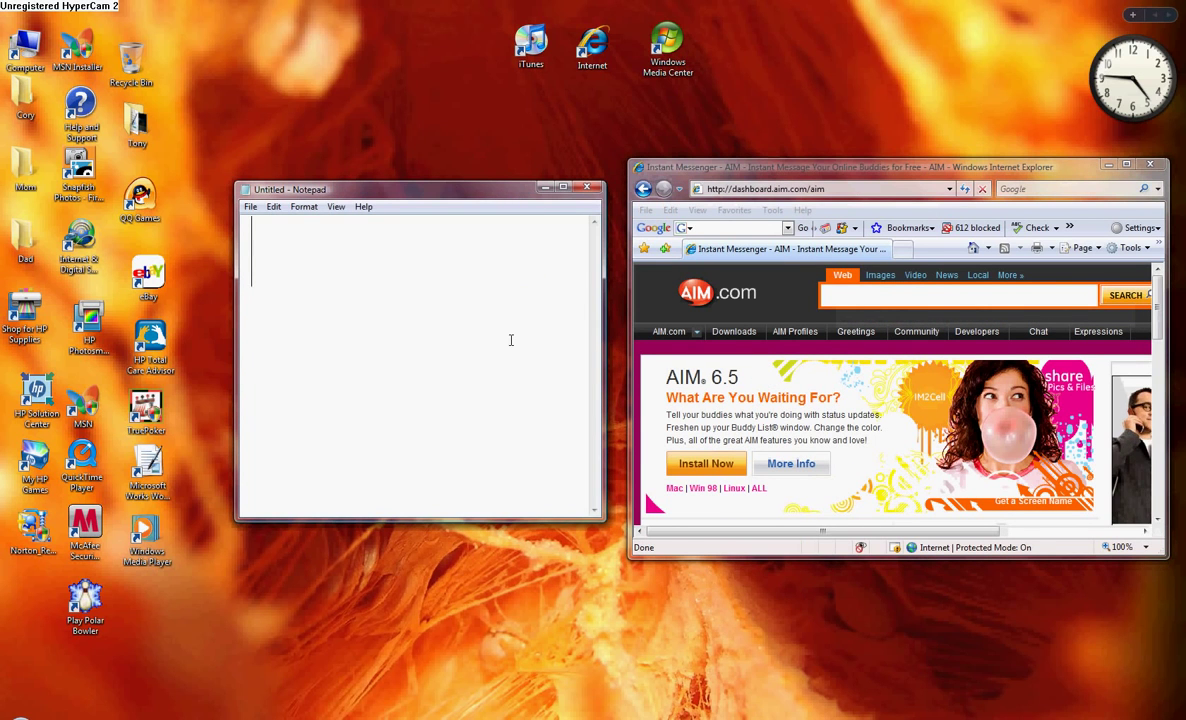
{"action": "type", "text": "then"}
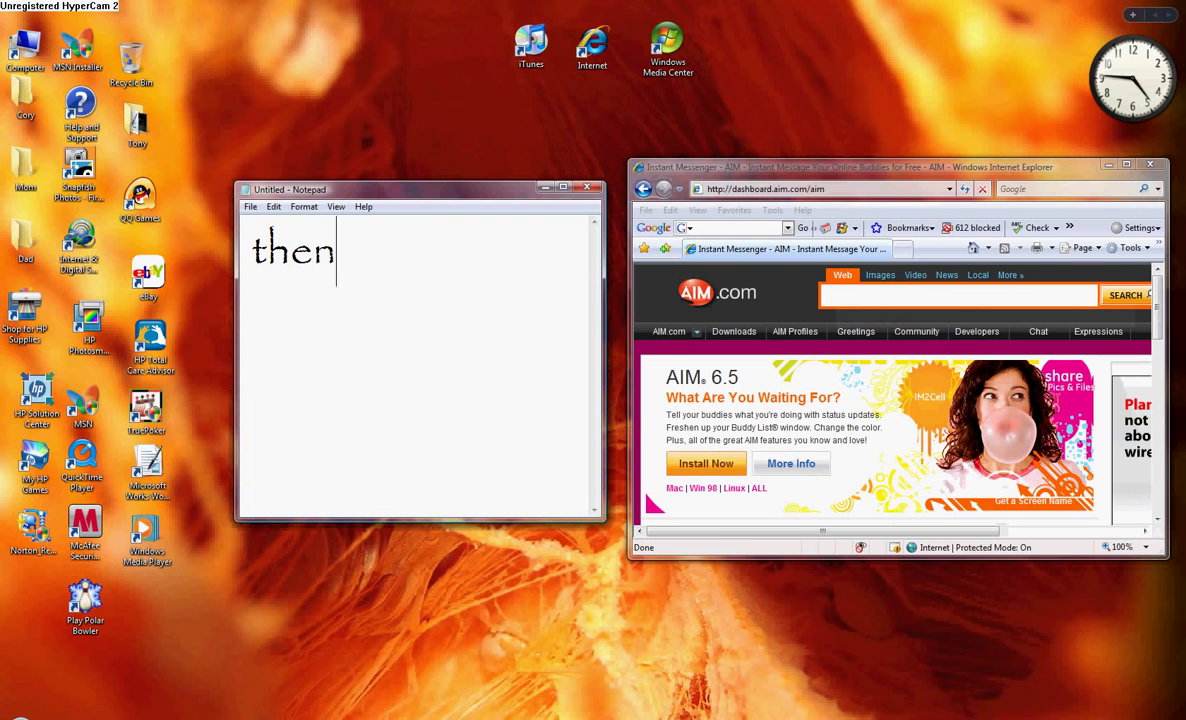
{"action": "type", "text": " as y"}
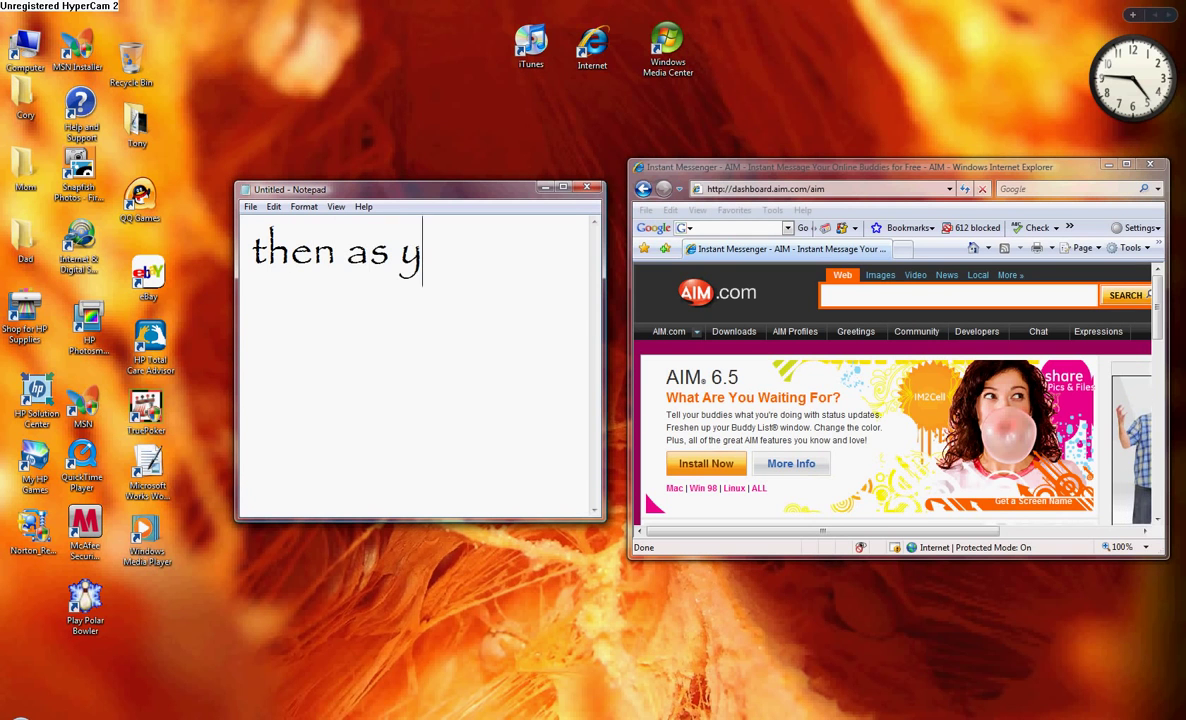
{"action": "type", "text": "ou see"}
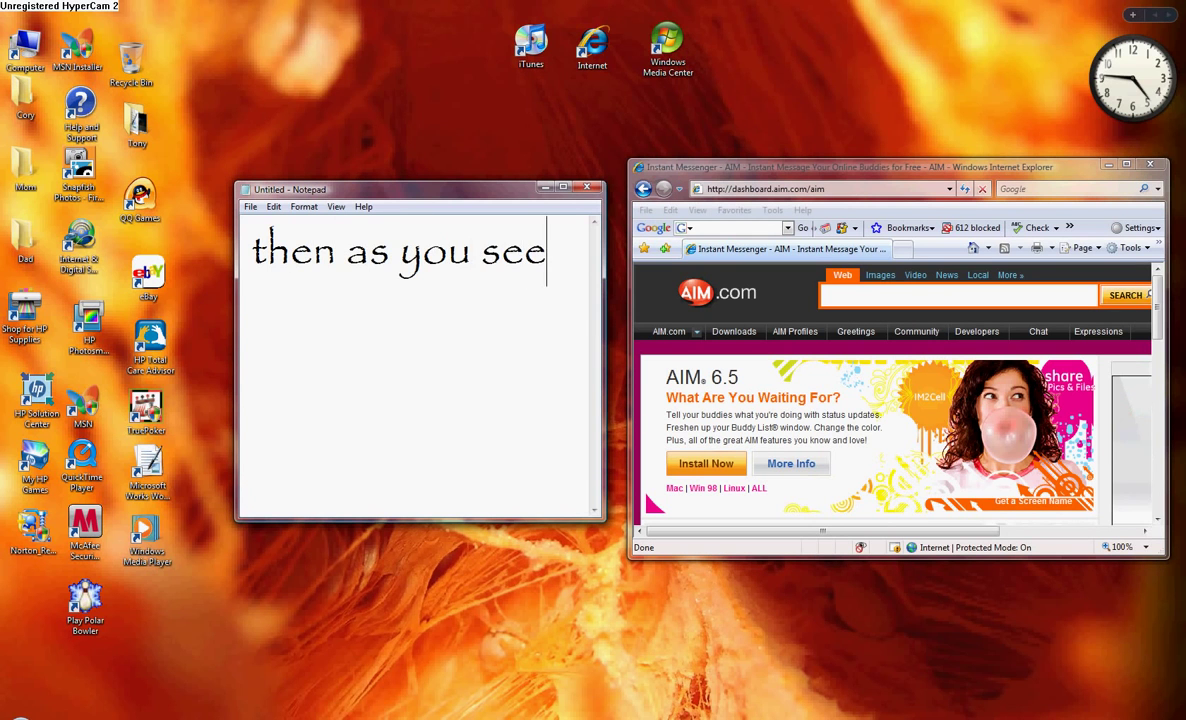
Replace the Notepad note with "there is a install button".
{"action": "left_click_drag", "start_coordinate": [686, 440], "coordinate": [737, 511]}
{"action": "left_click", "coordinate": [737, 511]}
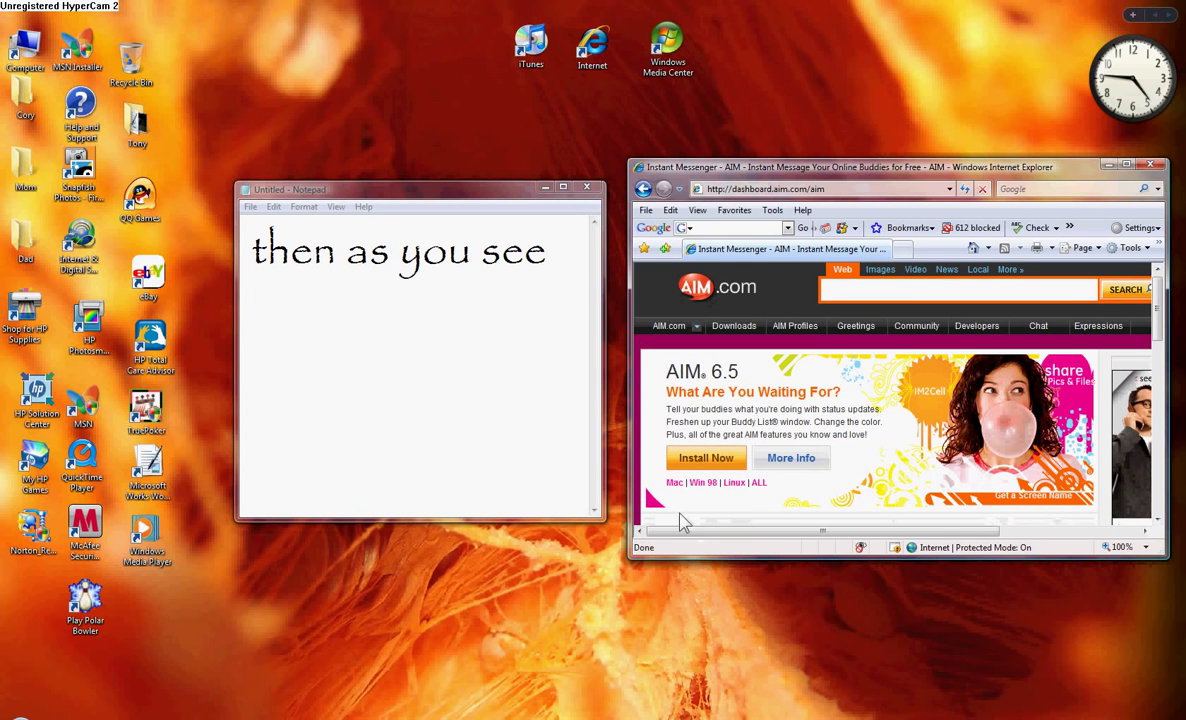
{"action": "left_click", "coordinate": [557, 253]}
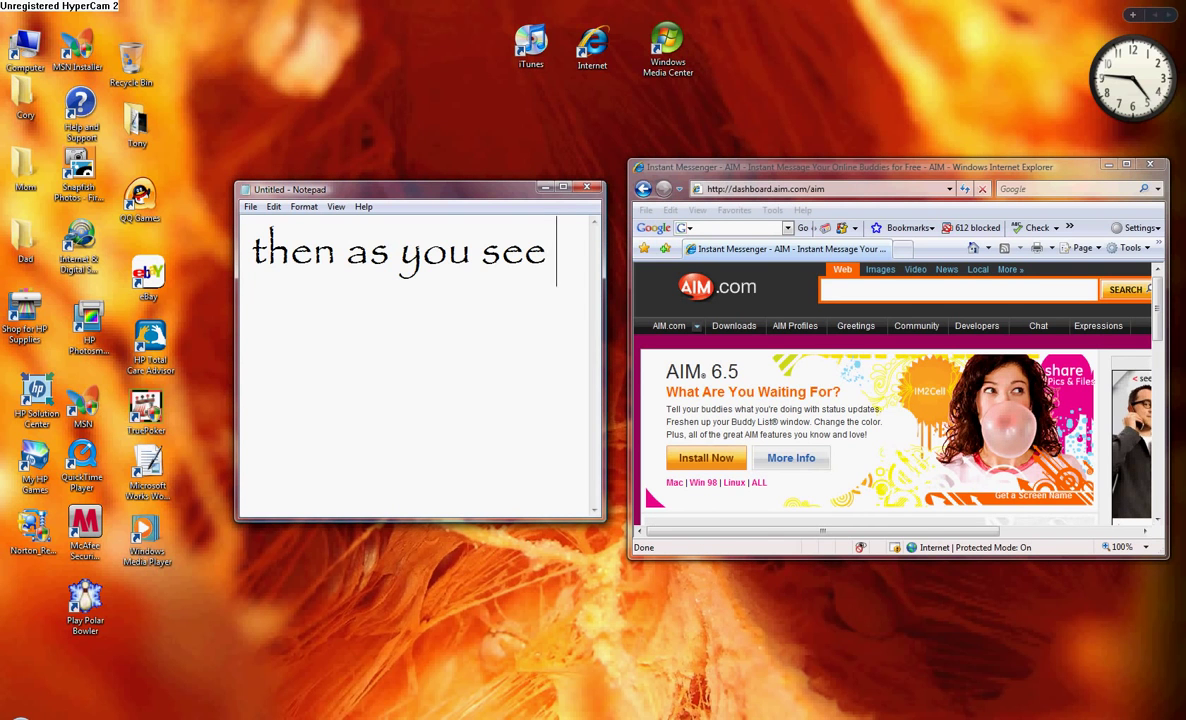
{"action": "key", "text": "BackSpace"}
{"action": "key", "text": "BackSpace"}
{"action": "key", "text": "BackSpace"}
{"action": "key", "text": "BackSpace"}
{"action": "key", "text": "BackSpace"}
{"action": "key", "text": "BackSpace"}
{"action": "key", "text": "BackSpace"}
{"action": "key", "text": "BackSpace"}
{"action": "key", "text": "BackSpace"}
{"action": "key", "text": "BackSpace"}
{"action": "key", "text": "BackSpace"}
{"action": "key", "text": "BackSpace"}
{"action": "key", "text": "BackSpace"}
{"action": "key", "text": "BackSpace"}
{"action": "key", "text": "BackSpace"}
{"action": "key", "text": "BackSpace"}
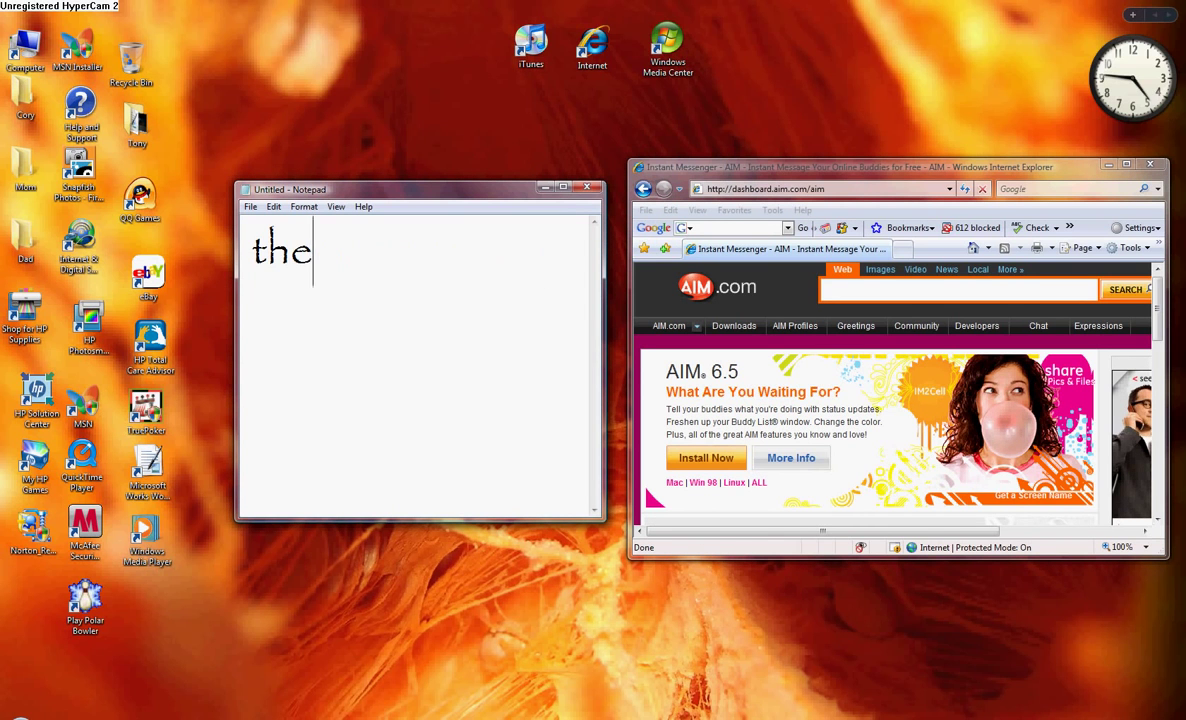
{"action": "type", "text": "there is "}
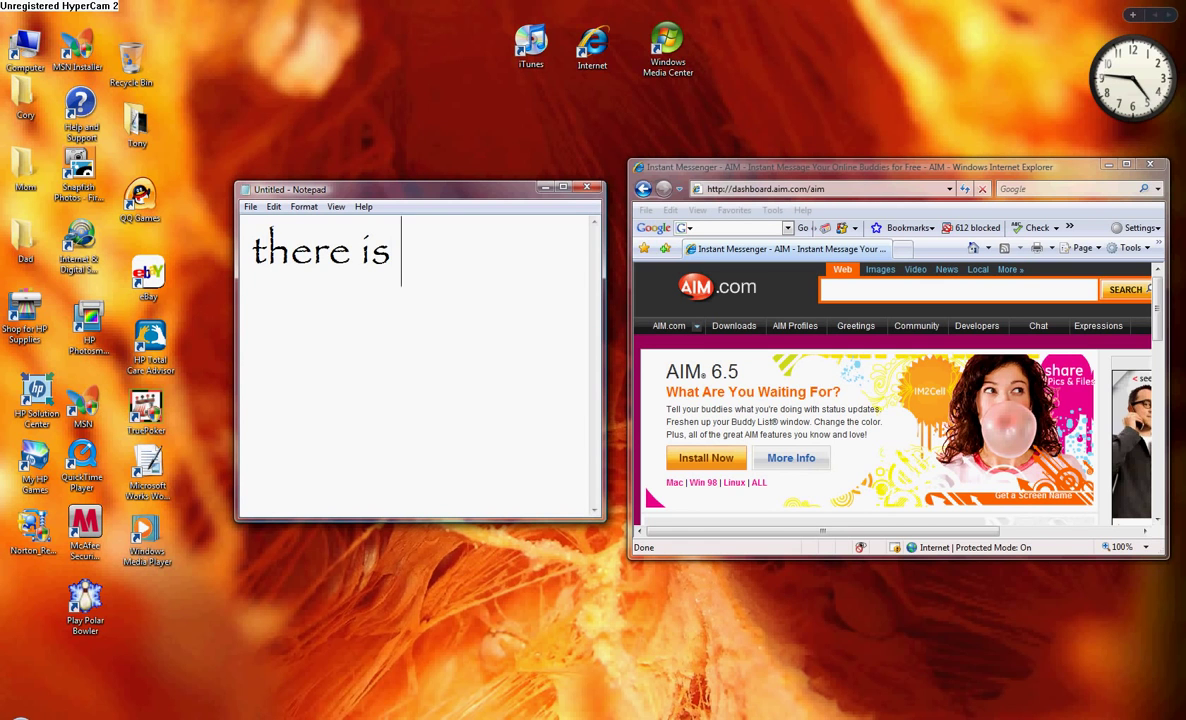
{"action": "type", "text": "a int"}
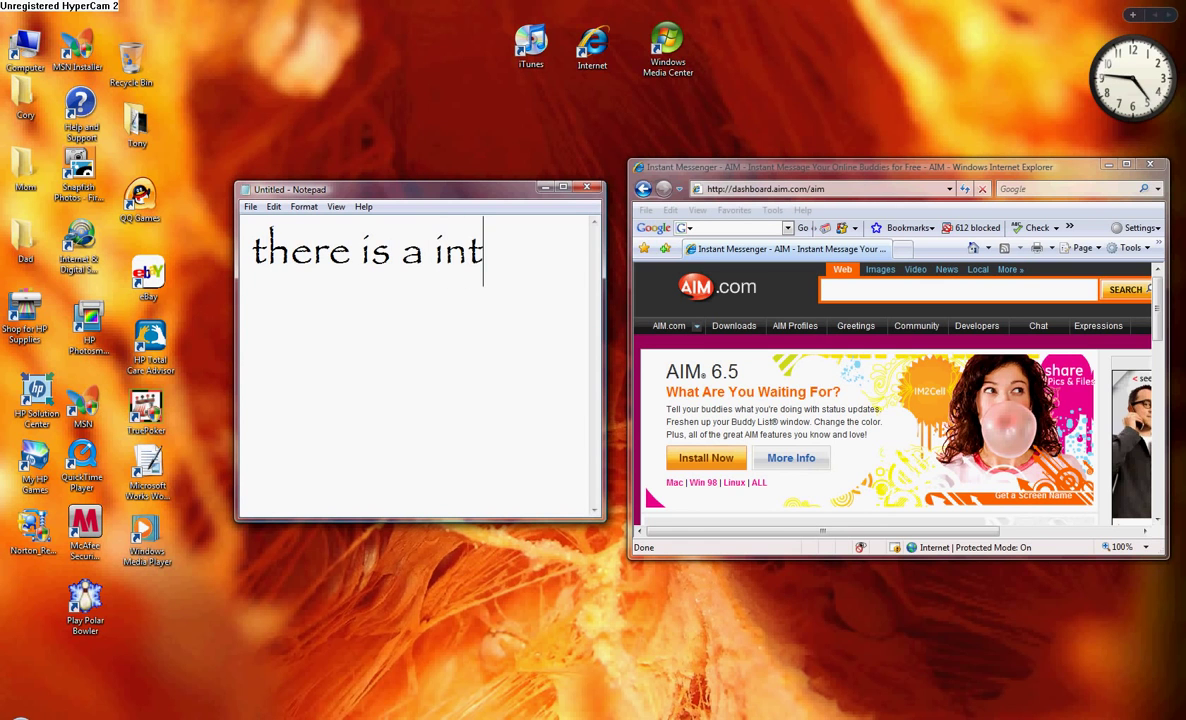
{"action": "key", "text": "BackSpace"}
{"action": "type", "text": "stall "}
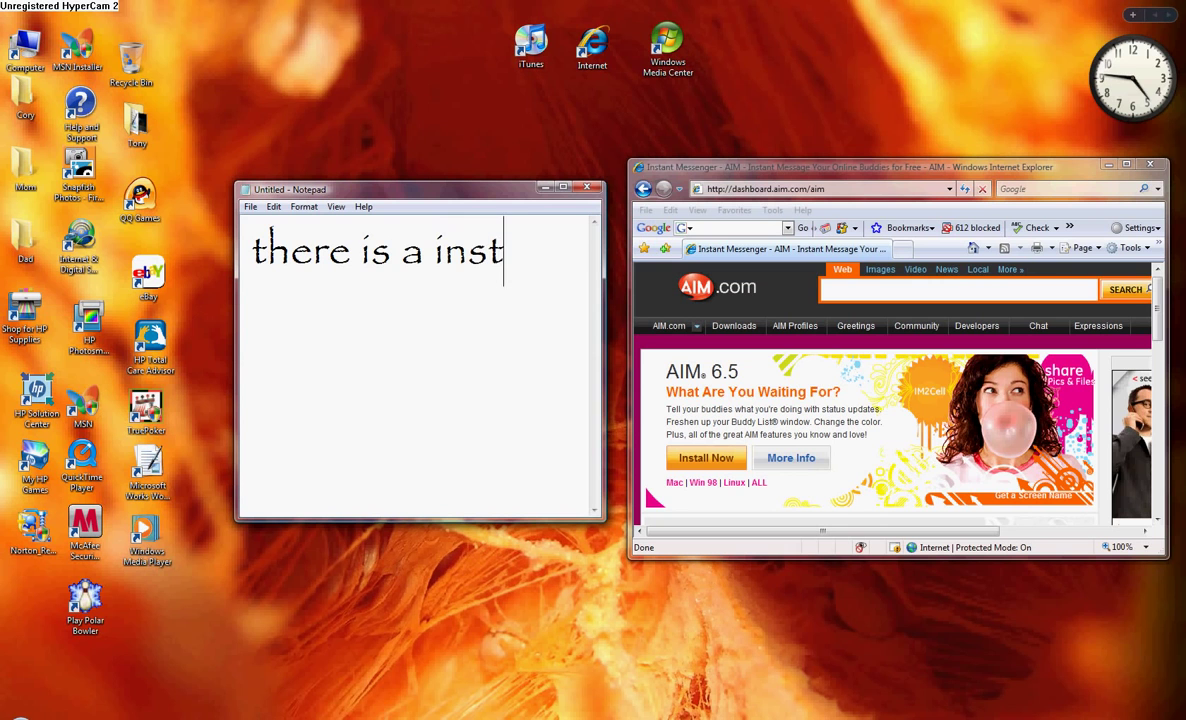
{"action": "type", "text": "button"}
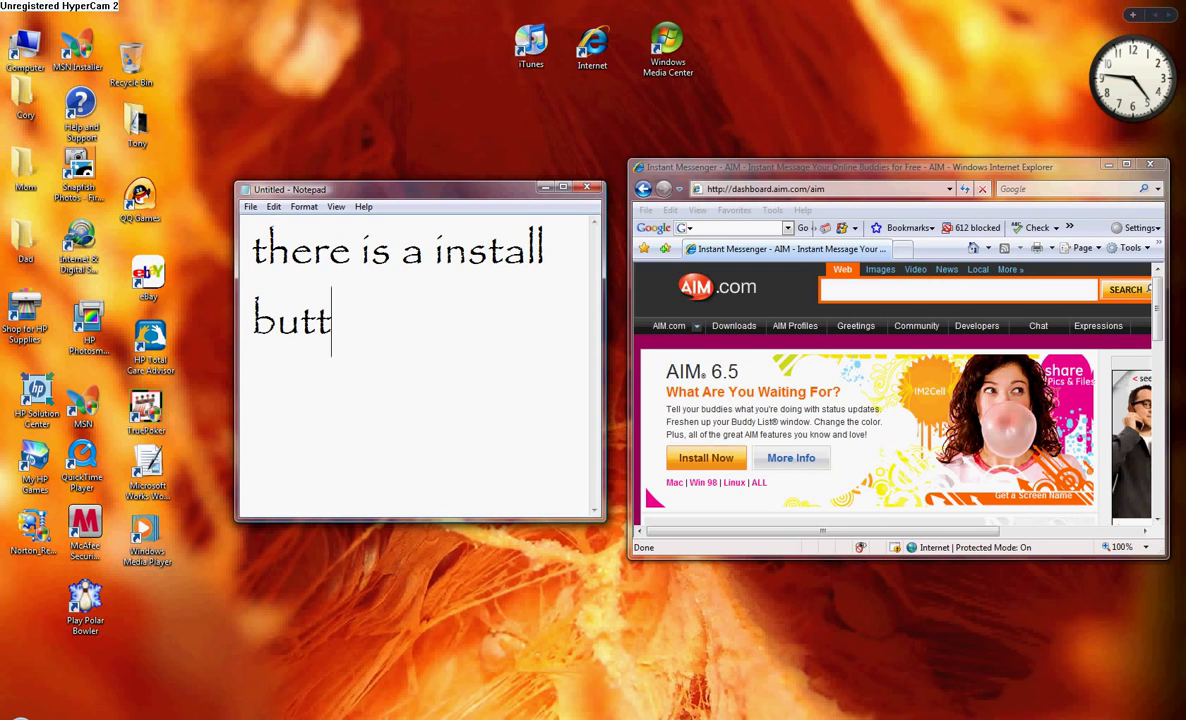
Replace the Notepad note with "click it".
{"action": "key", "text": "BackSpace"}
{"action": "key", "text": "BackSpace"}
{"action": "key", "text": "BackSpace"}
{"action": "key", "text": "BackSpace"}
{"action": "key", "text": "BackSpace"}
{"action": "key", "text": "BackSpace"}
{"action": "key", "text": "BackSpace"}
{"action": "key", "text": "BackSpace"}
{"action": "key", "text": "BackSpace"}
{"action": "key", "text": "BackSpace"}
{"action": "key", "text": "BackSpace"}
{"action": "key", "text": "BackSpace"}
{"action": "key", "text": "BackSpace"}
{"action": "key", "text": "BackSpace"}
{"action": "key", "text": "BackSpace"}
{"action": "key", "text": "BackSpace"}
{"action": "key", "text": "BackSpace"}
{"action": "key", "text": "BackSpace"}
{"action": "key", "text": "BackSpace"}
{"action": "key", "text": "BackSpace"}
{"action": "key", "text": "BackSpace"}
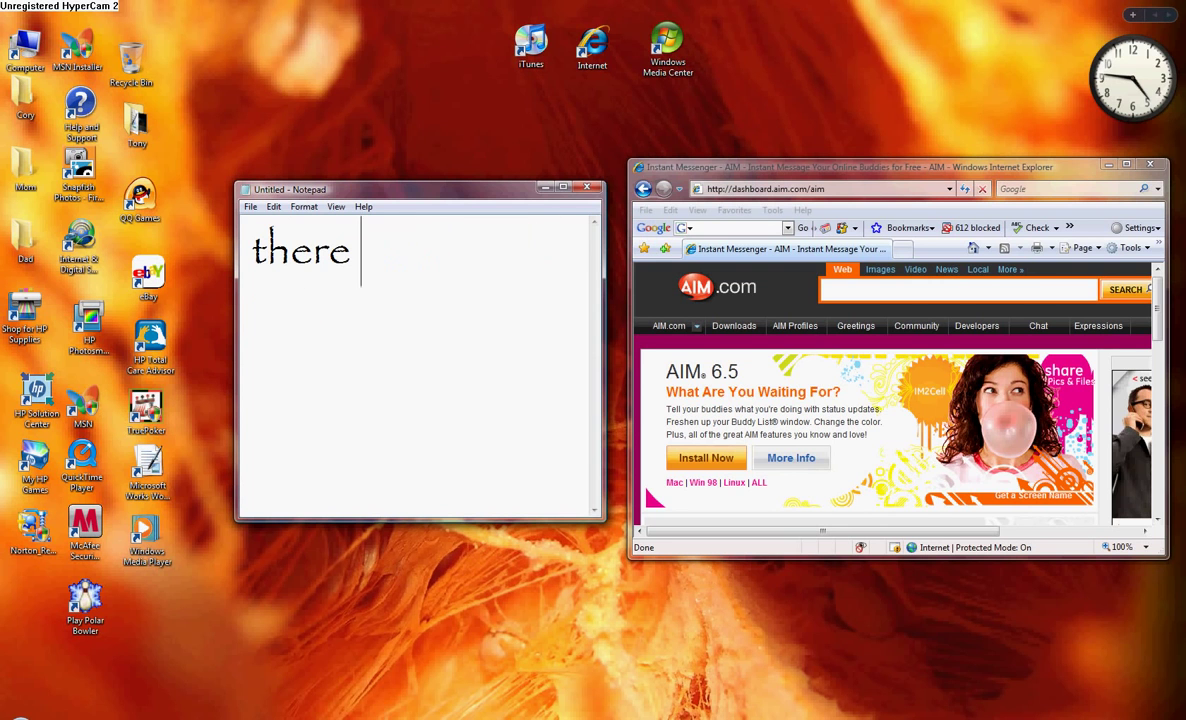
{"action": "type", "text": "click it"}
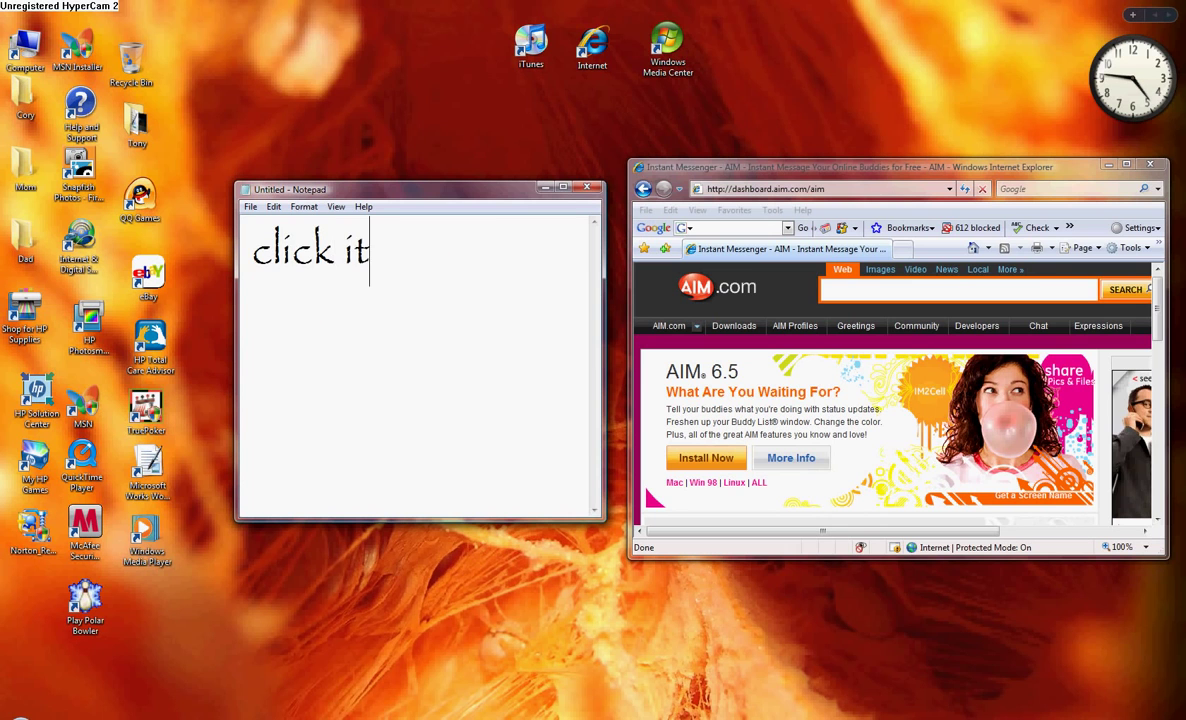
Erase all the text from the Notepad note.
{"action": "key", "text": "BackSpace"}
{"action": "key", "text": "BackSpace"}
{"action": "key", "text": "BackSpace"}
{"action": "key", "text": "BackSpace"}
{"action": "key", "text": "BackSpace"}
{"action": "key", "text": "BackSpace"}
{"action": "key", "text": "BackSpace"}
{"action": "key", "text": "BackSpace"}
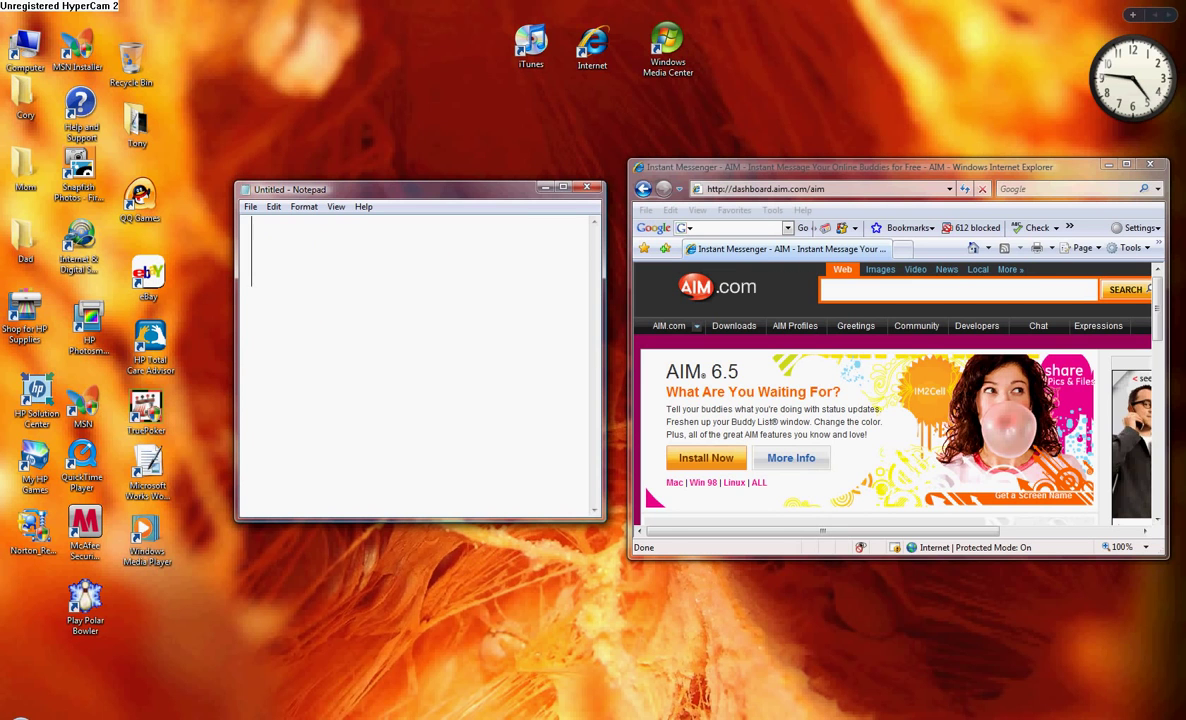
Start the AIM 6.5 installer download from the AIM page and move the download dialog.
{"action": "left_click", "coordinate": [733, 458]}
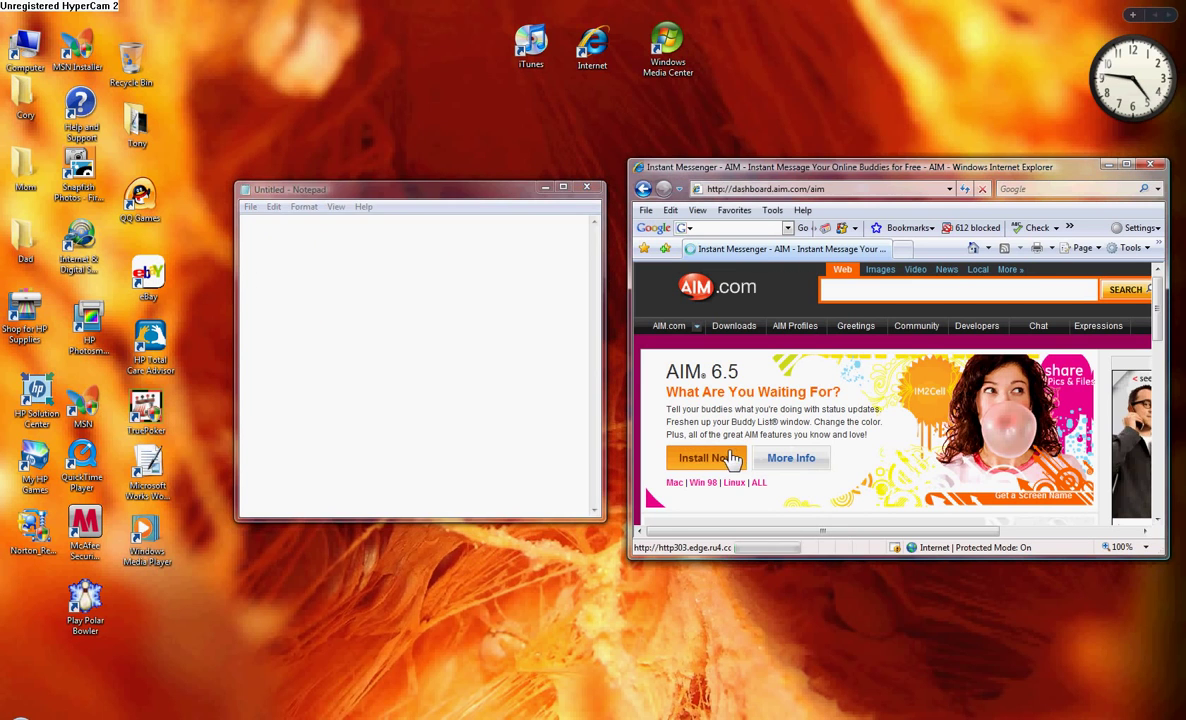
{"action": "left_click_drag", "start_coordinate": [528, 274], "coordinate": [570, 385]}
Write "you click save and save it where you know were it will be when you want it" in Notepad and clear it.
{"action": "left_click", "coordinate": [312, 259]}
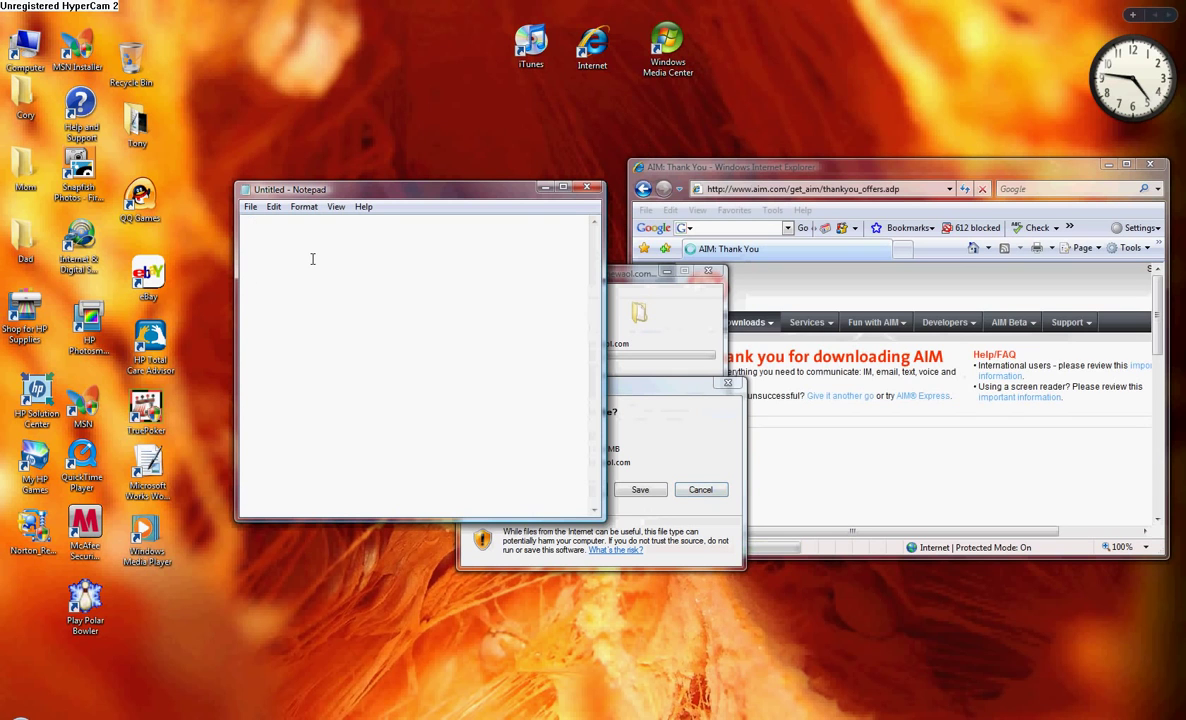
{"action": "type", "text": "you cl"}
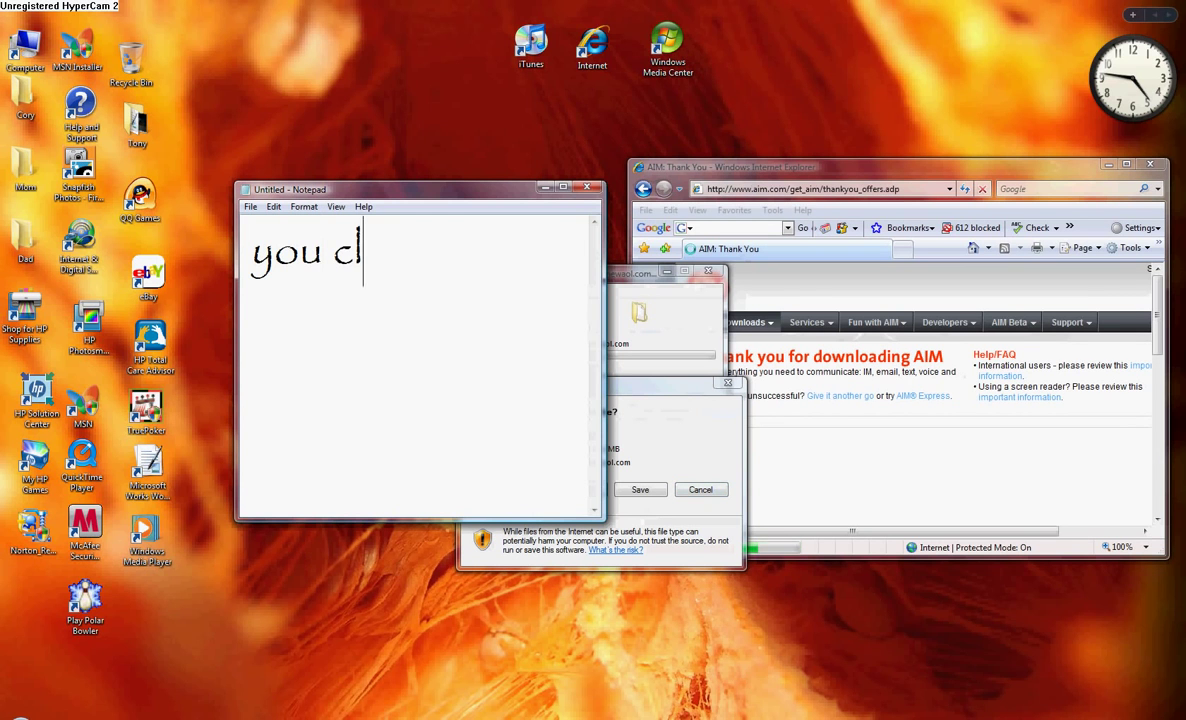
{"action": "type", "text": "ick save and "}
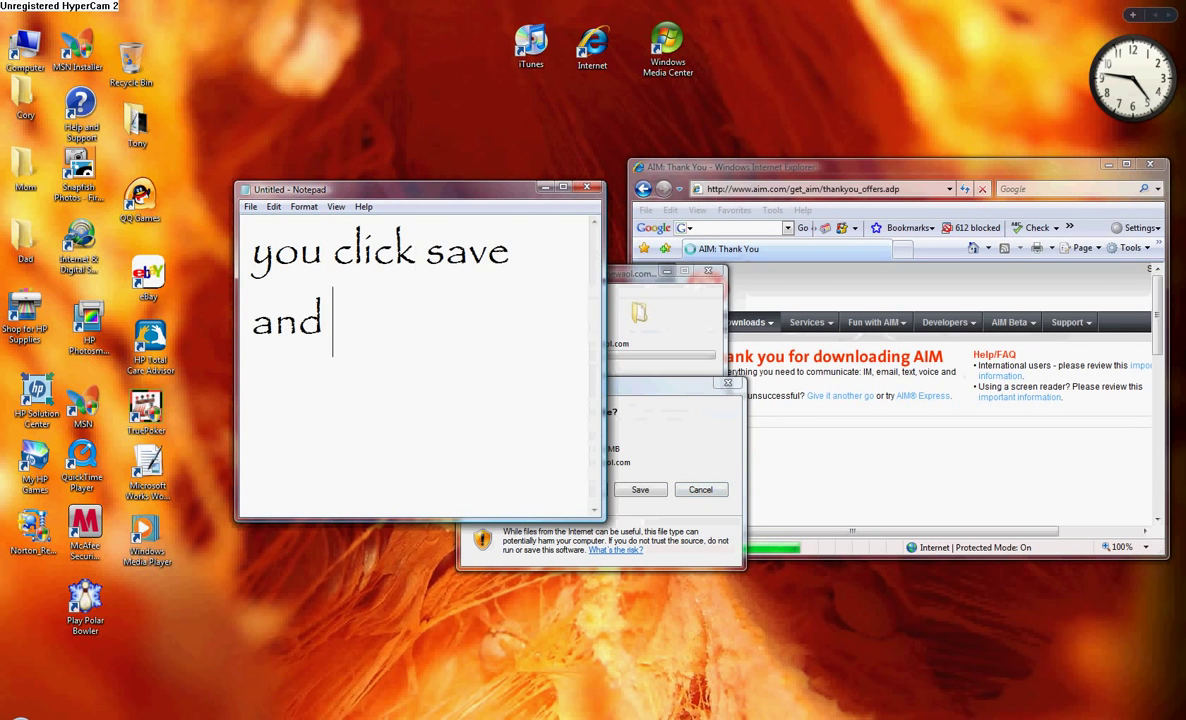
{"action": "type", "text": "save it where u"}
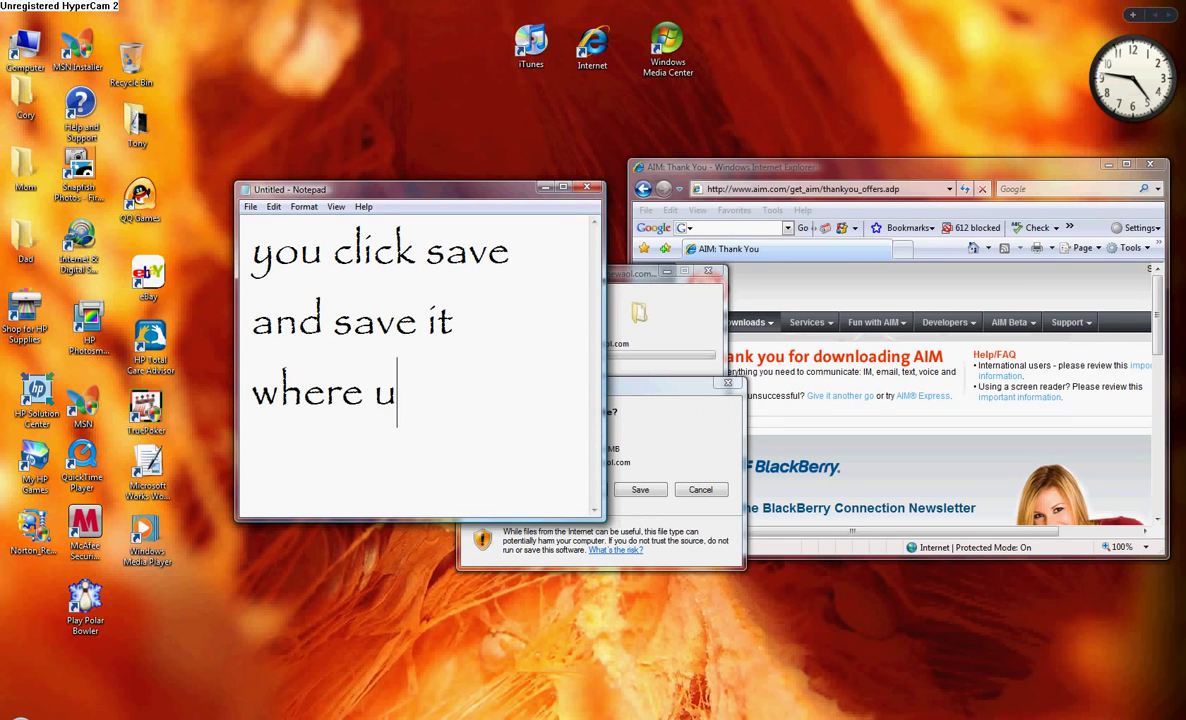
{"action": "key", "text": "BackSpace"}
{"action": "type", "text": "you kno"}
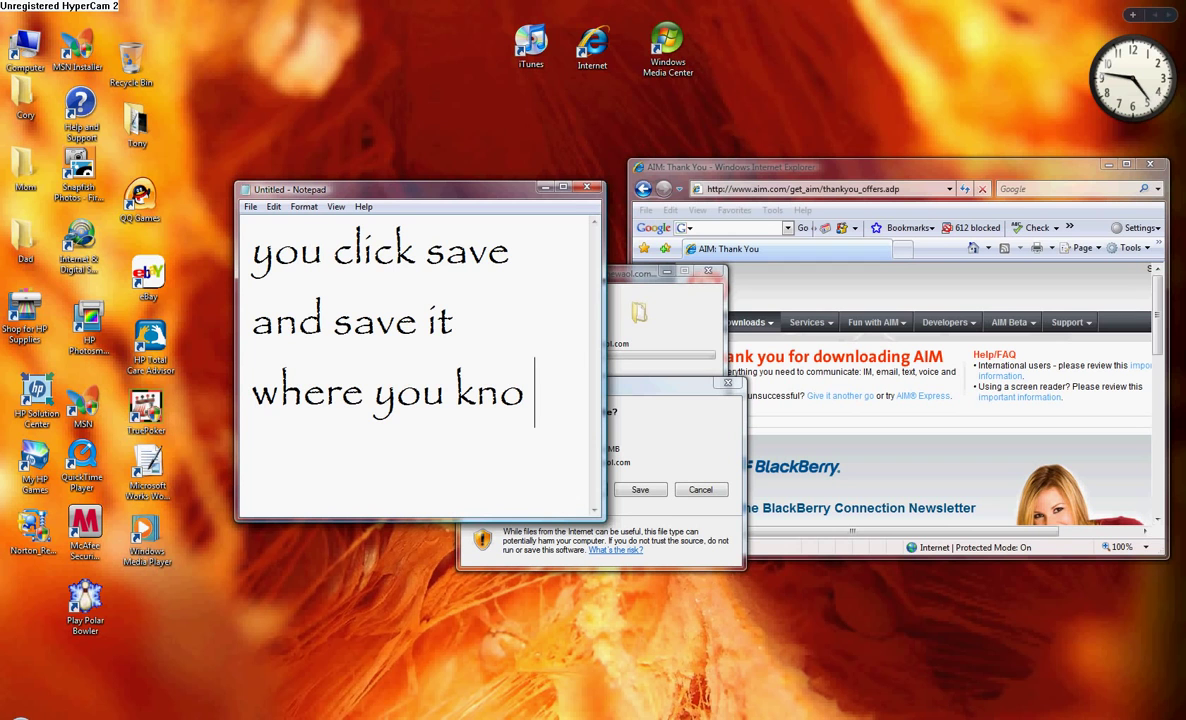
{"action": "type", "text": "w were "}
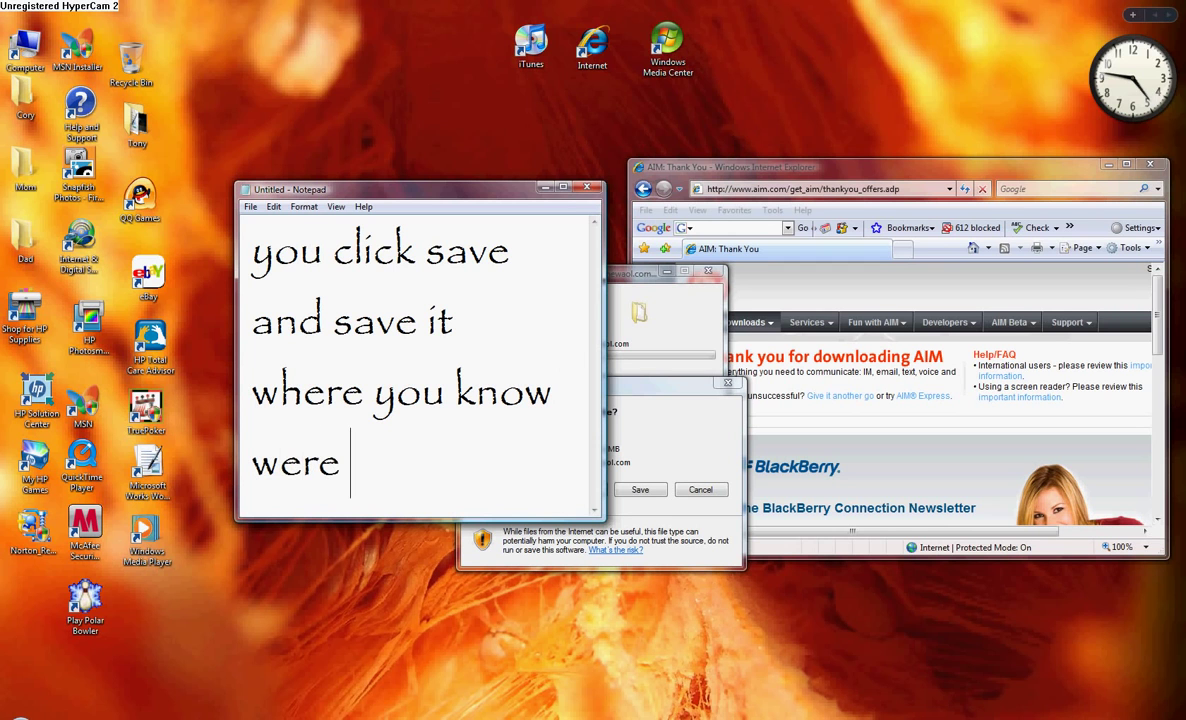
{"action": "type", "text": "it will "}
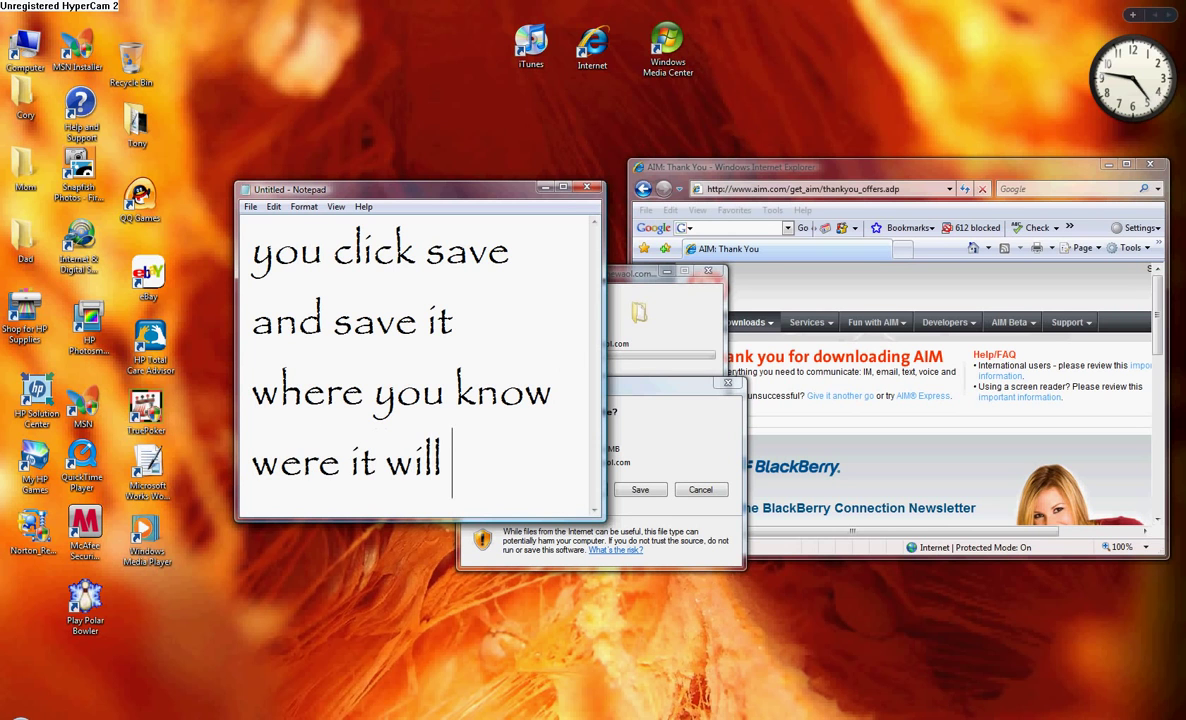
{"action": "type", "text": "be wh"}
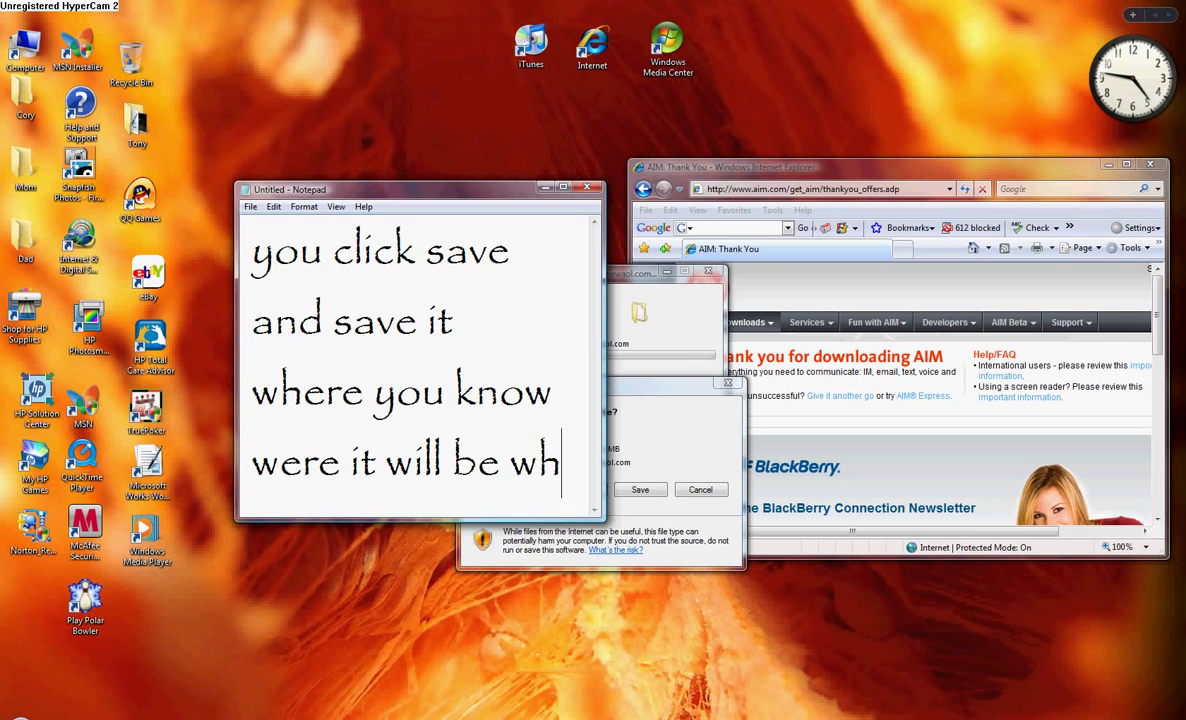
{"action": "type", "text": "en you want it"}
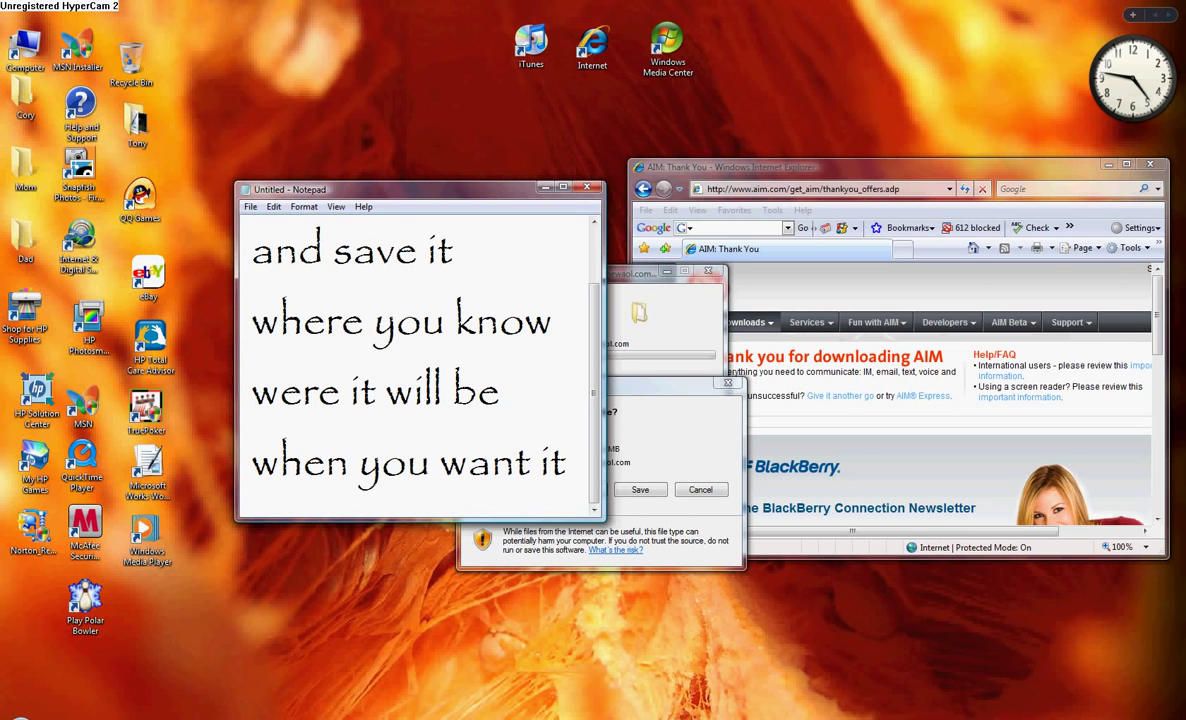
{"action": "key", "text": "ctrl+a"}
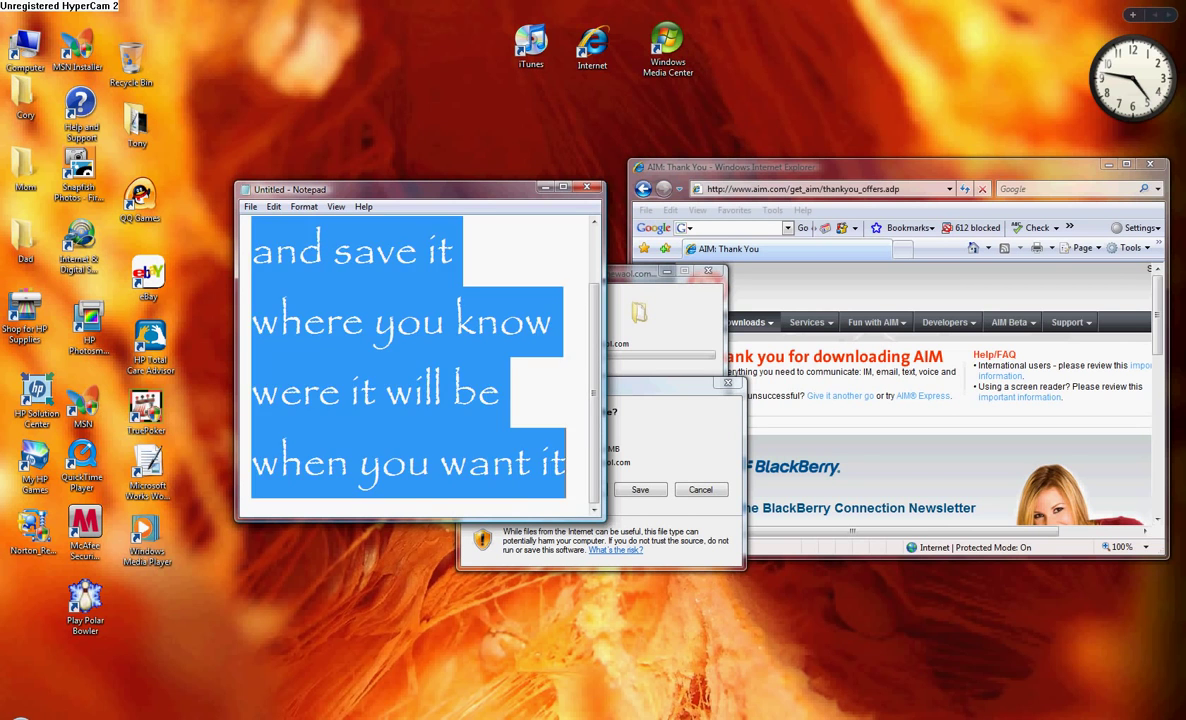
{"action": "key", "text": "BackSpace"}
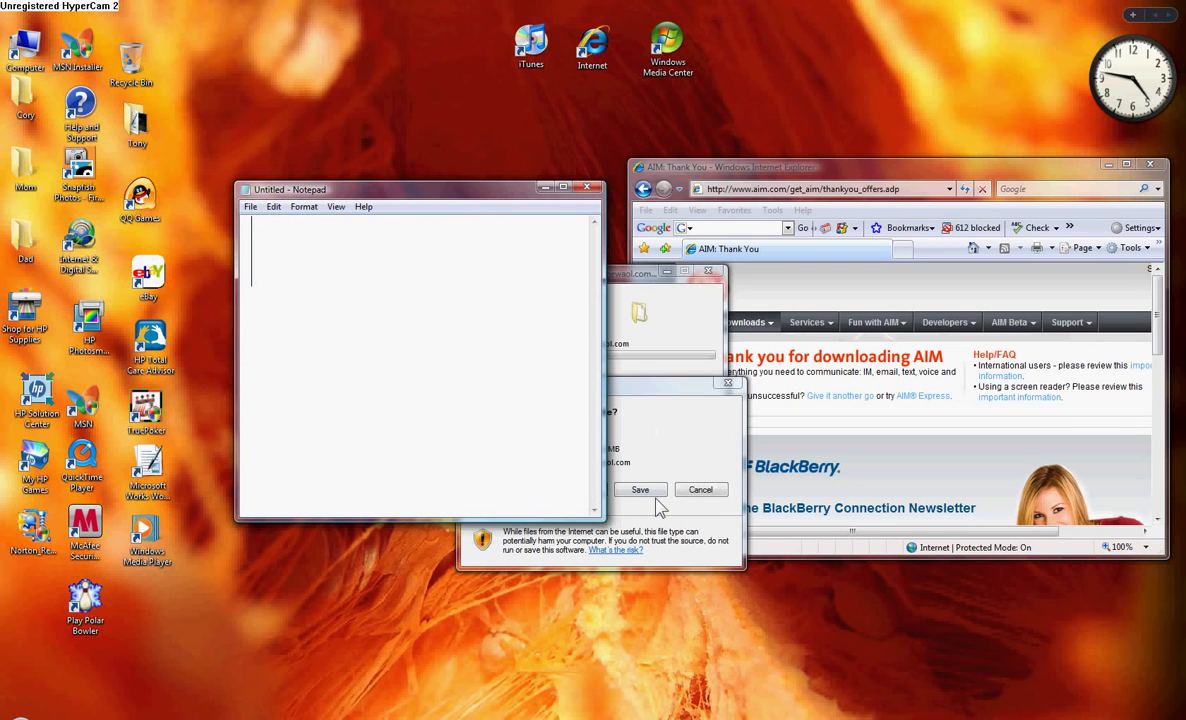
Save the installer as Install_AIM in the proposed folder and move the download dialog over the browser window.
{"action": "left_click", "coordinate": [607, 461]}
{"action": "left_click", "coordinate": [641, 491]}
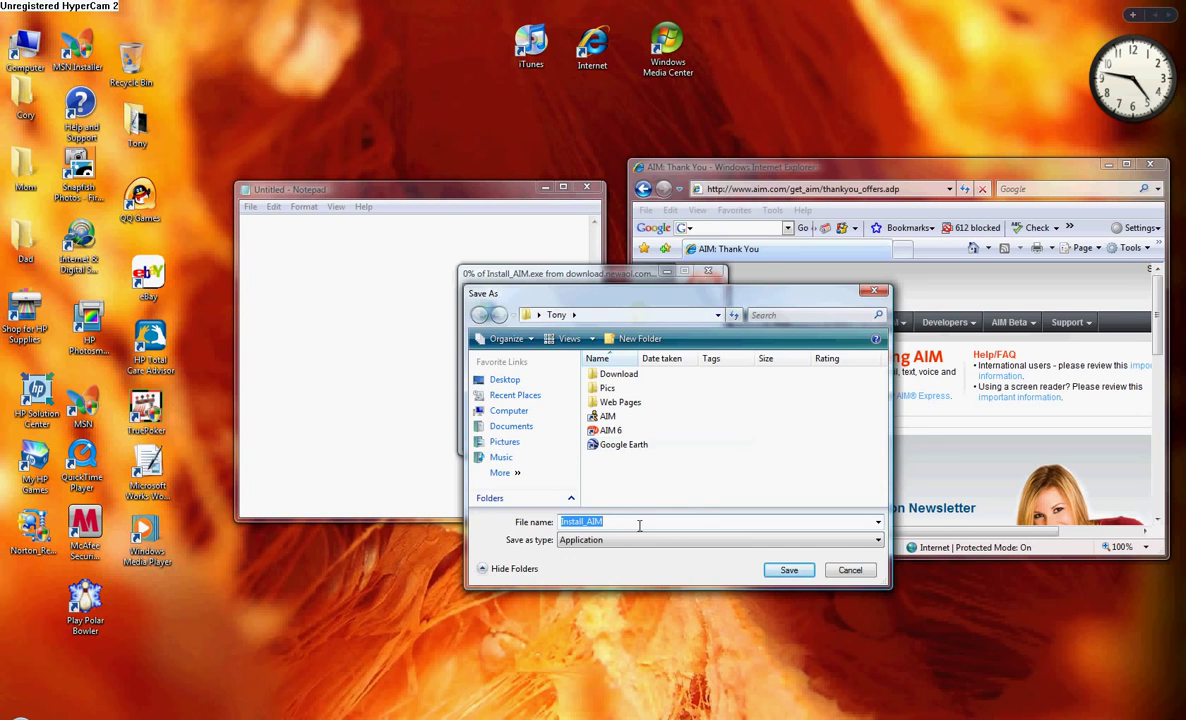
{"action": "key", "text": "Return"}
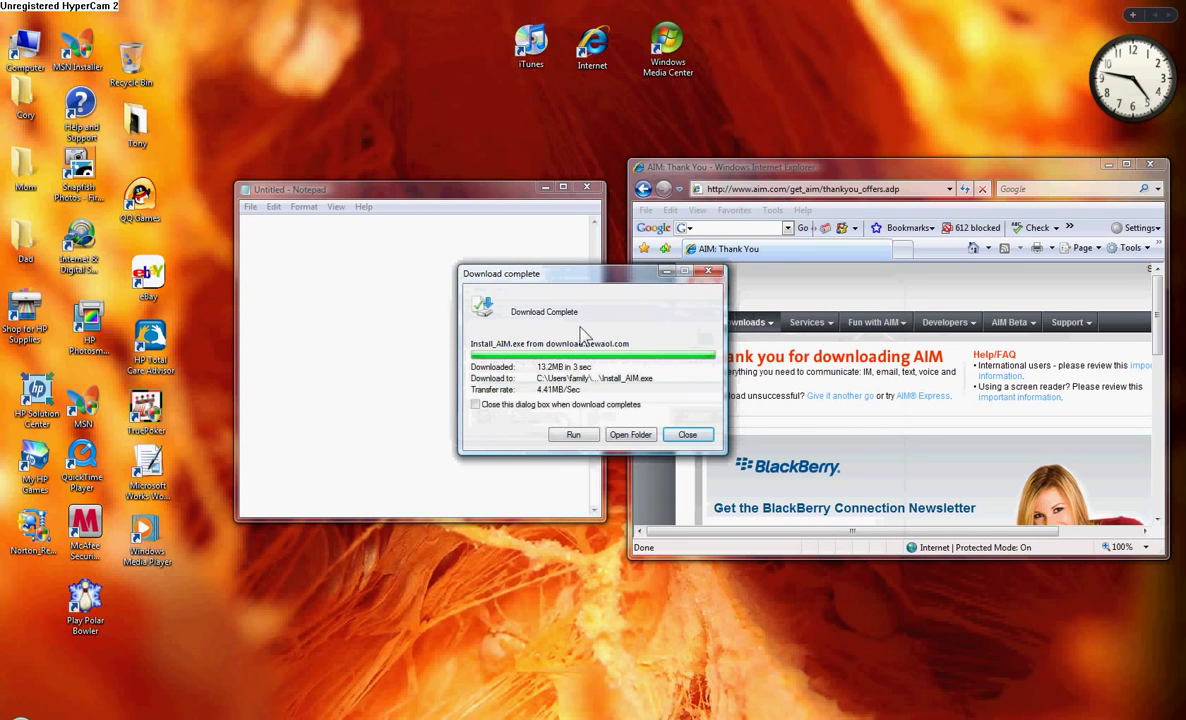
{"action": "left_click_drag", "start_coordinate": [540, 278], "coordinate": [727, 331]}
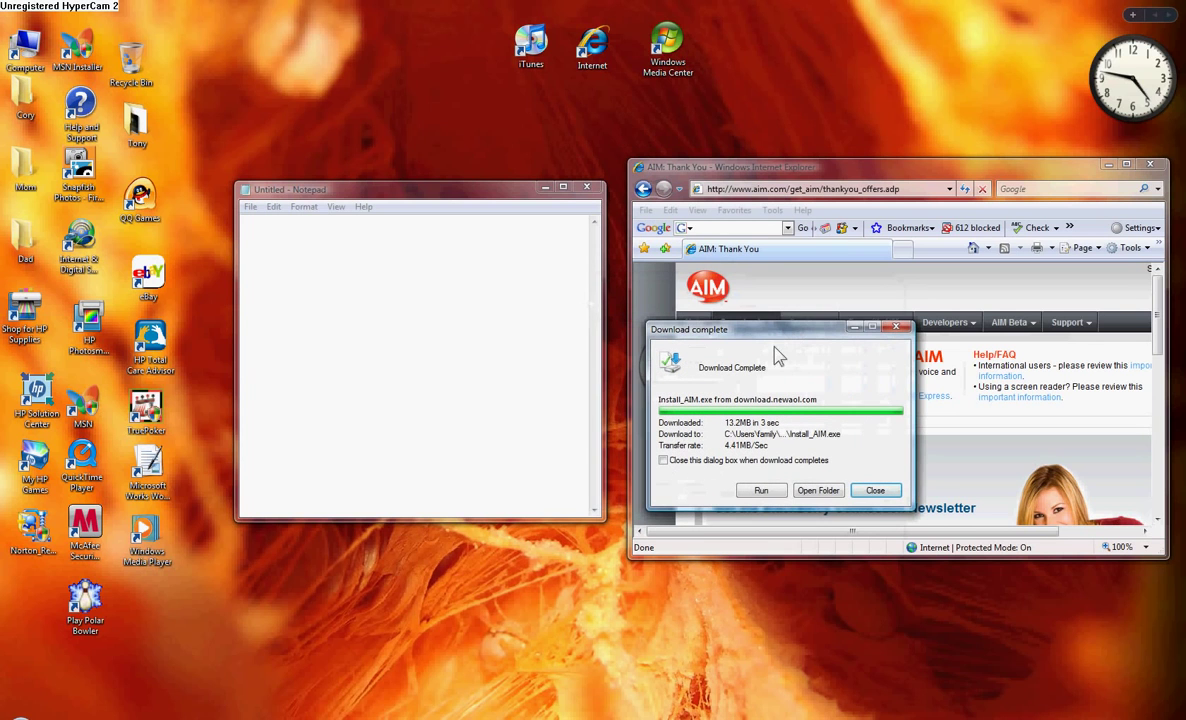
Write and clear the Notepad note "you click RUN" and run the downloaded Install_AIM.exe.
{"action": "left_click", "coordinate": [411, 287]}
{"action": "type", "text": "y"}
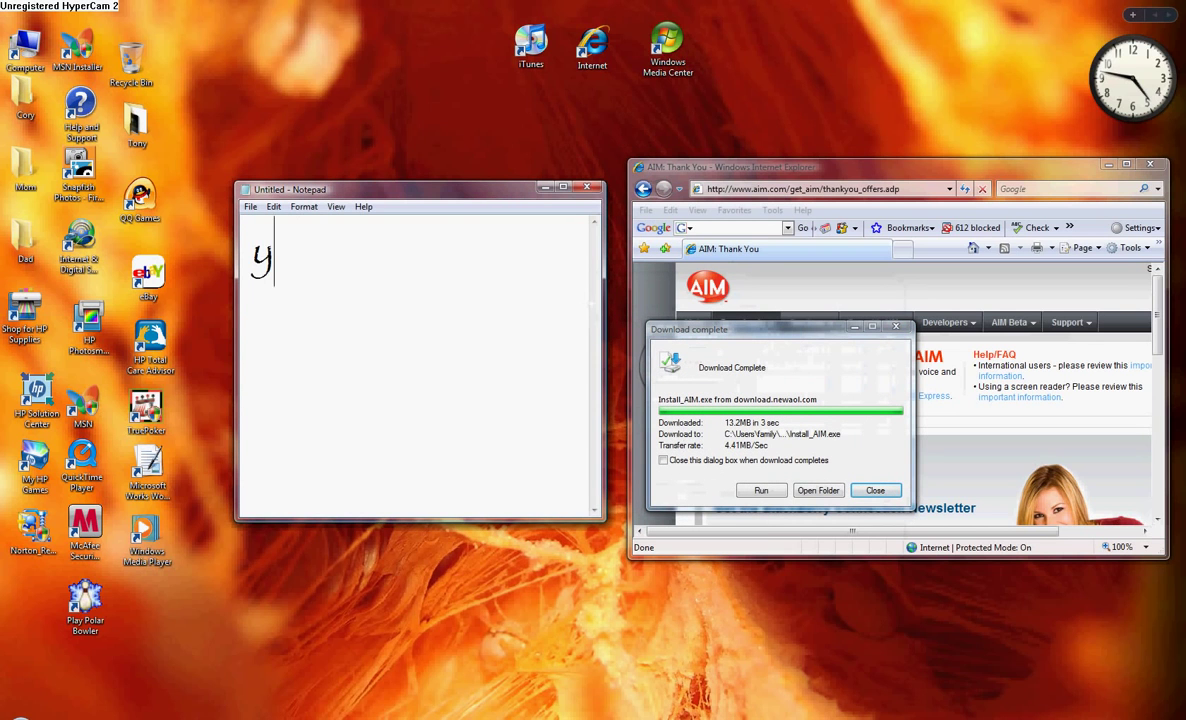
{"action": "type", "text": "ou click "}
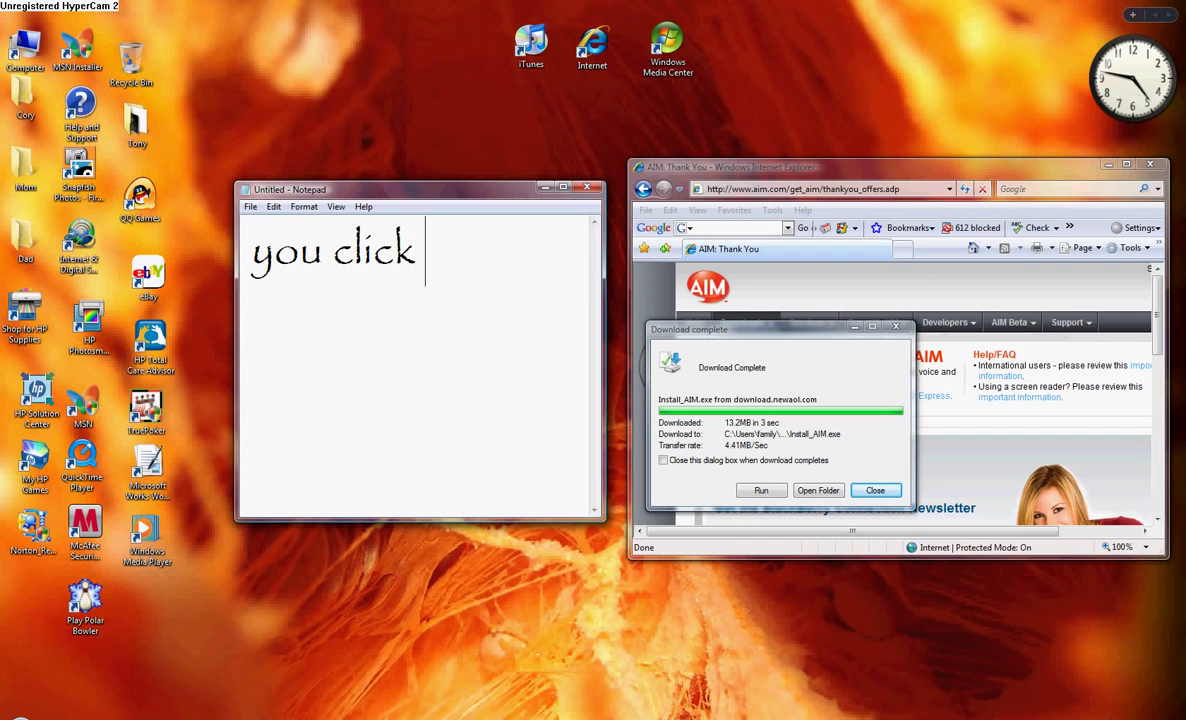
{"action": "type", "text": "RI"}
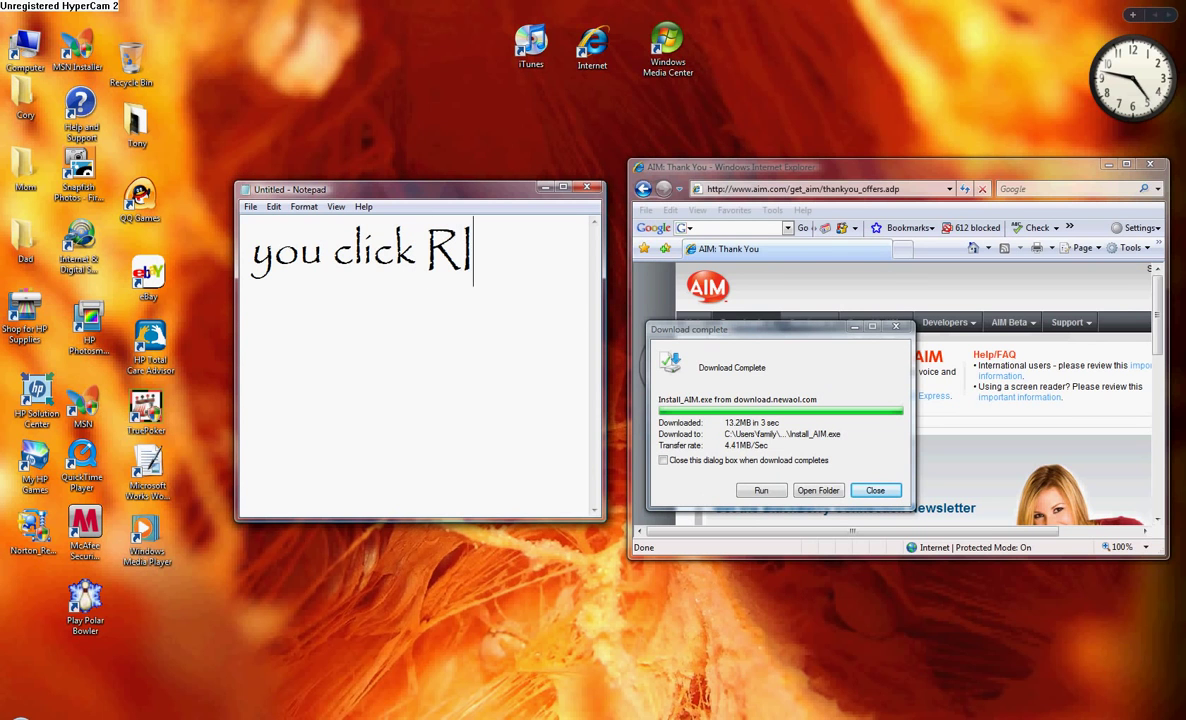
{"action": "key", "text": "BackSpace"}
{"action": "type", "text": "UZ"}
{"action": "key", "text": "BackSpace"}
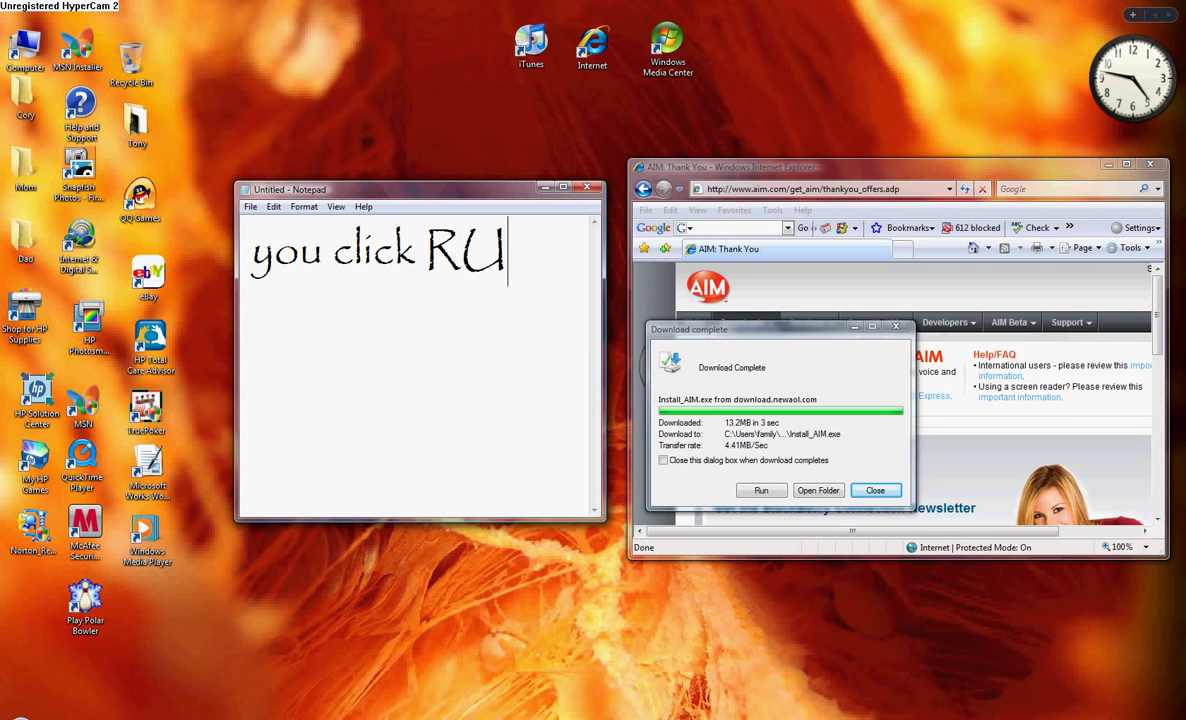
{"action": "type", "text": "N"}
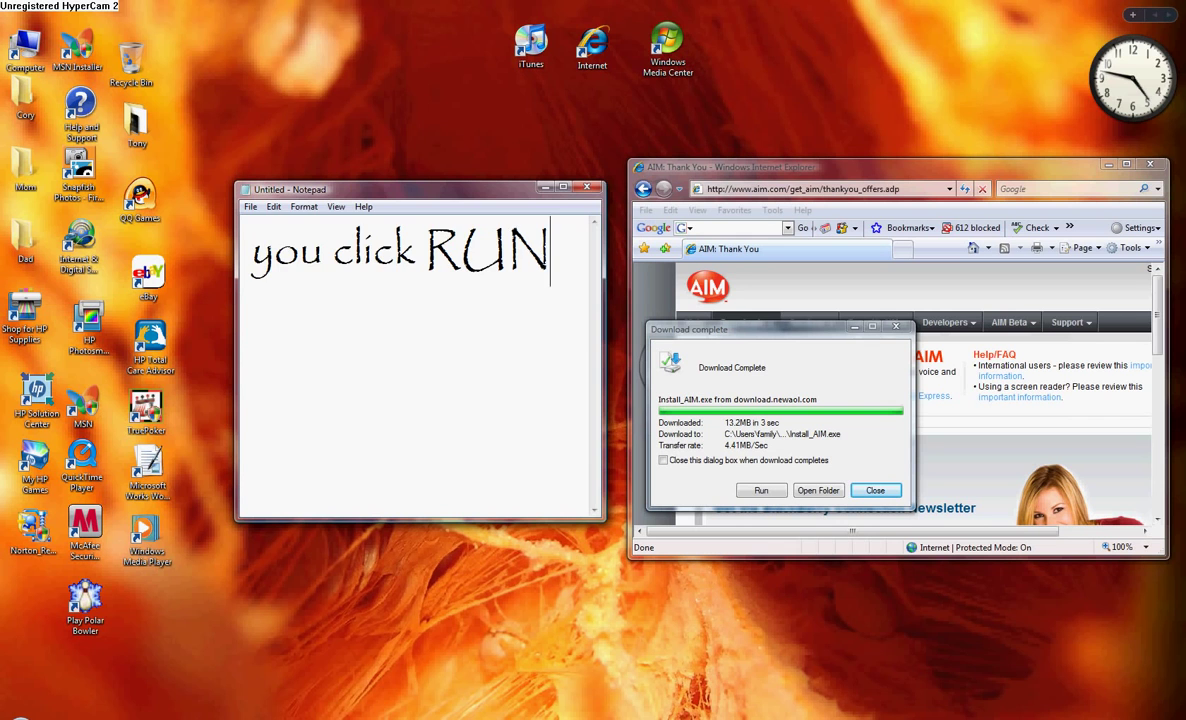
{"action": "key", "text": "ctrl+a"}
{"action": "key", "text": "BackSpace"}
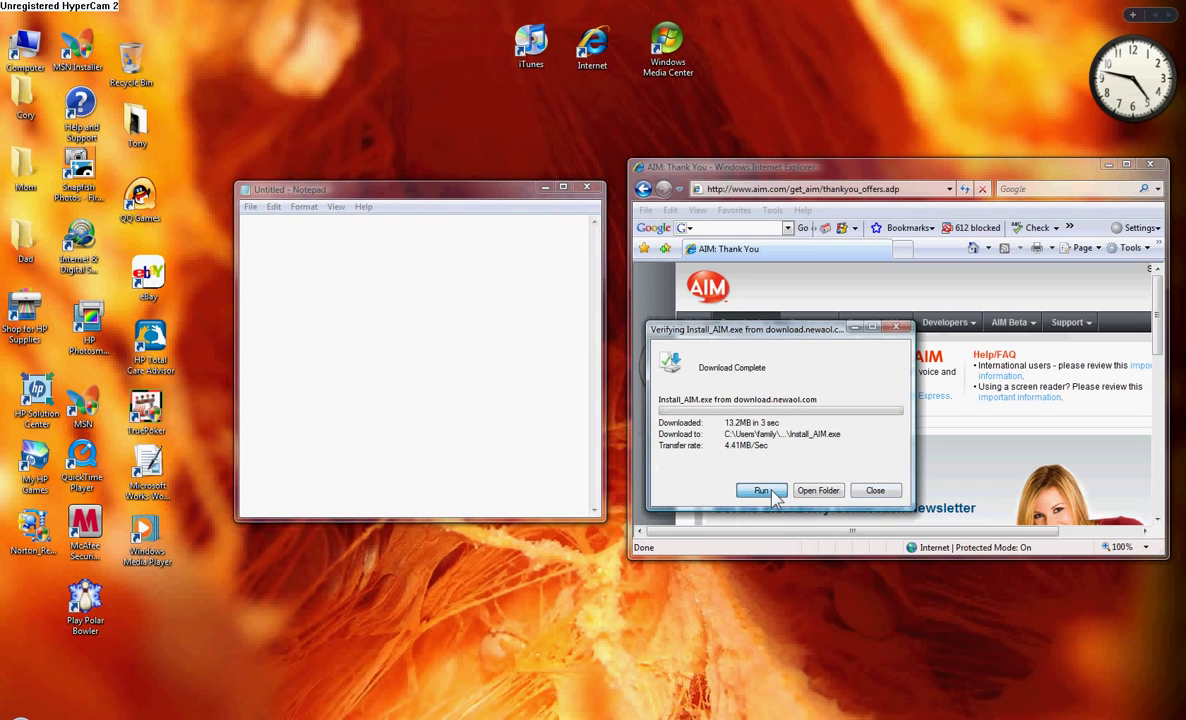
{"action": "left_click", "coordinate": [757, 490]}
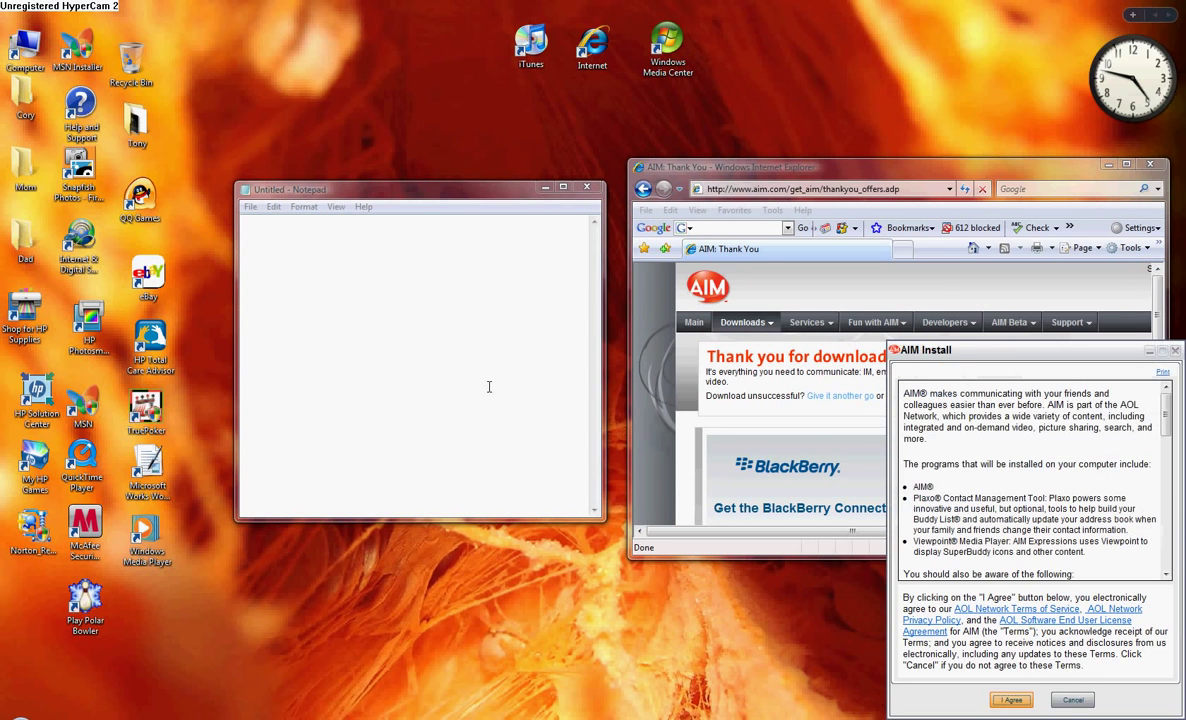
Write and clear the Notepad note "click agree" and accept the terms in the AIM installer.
{"action": "left_click", "coordinate": [489, 386]}
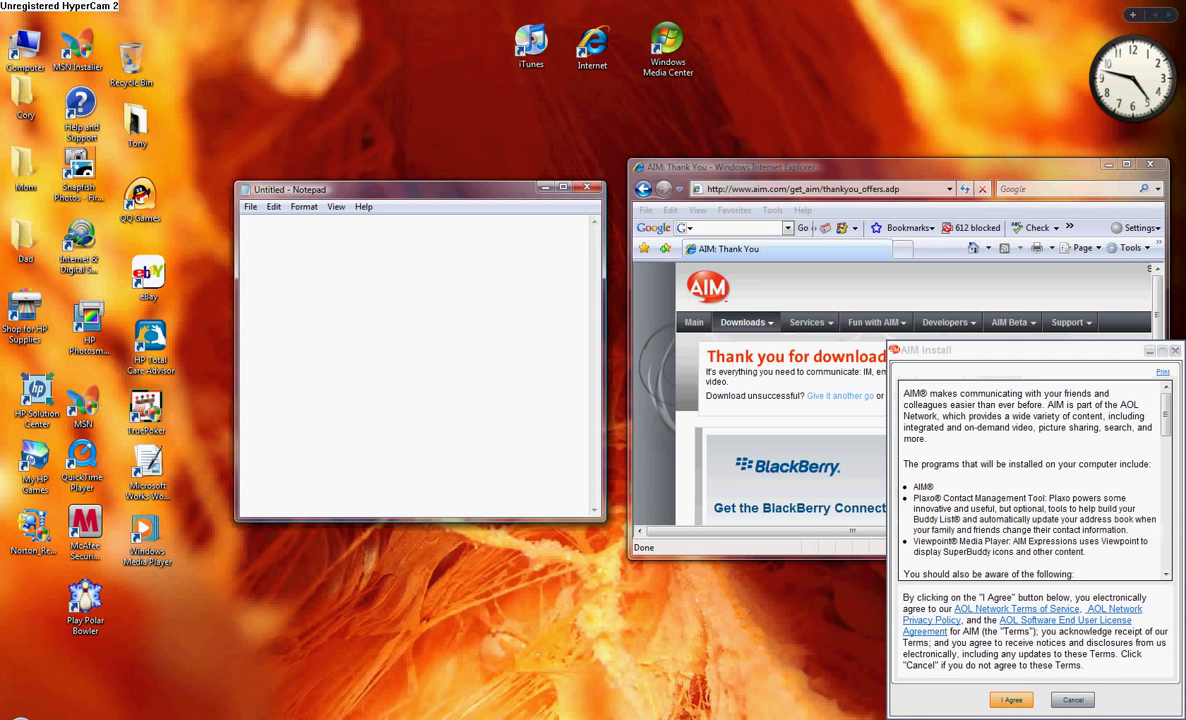
{"action": "type", "text": "click"}
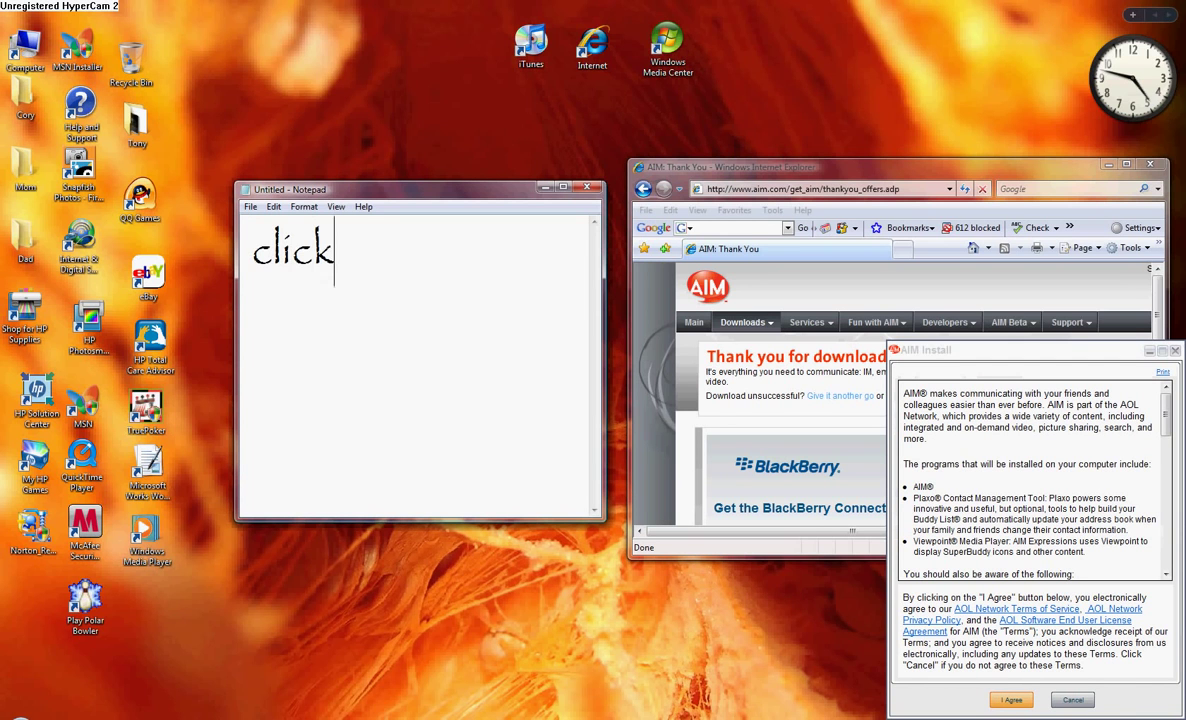
{"action": "type", "text": " agree"}
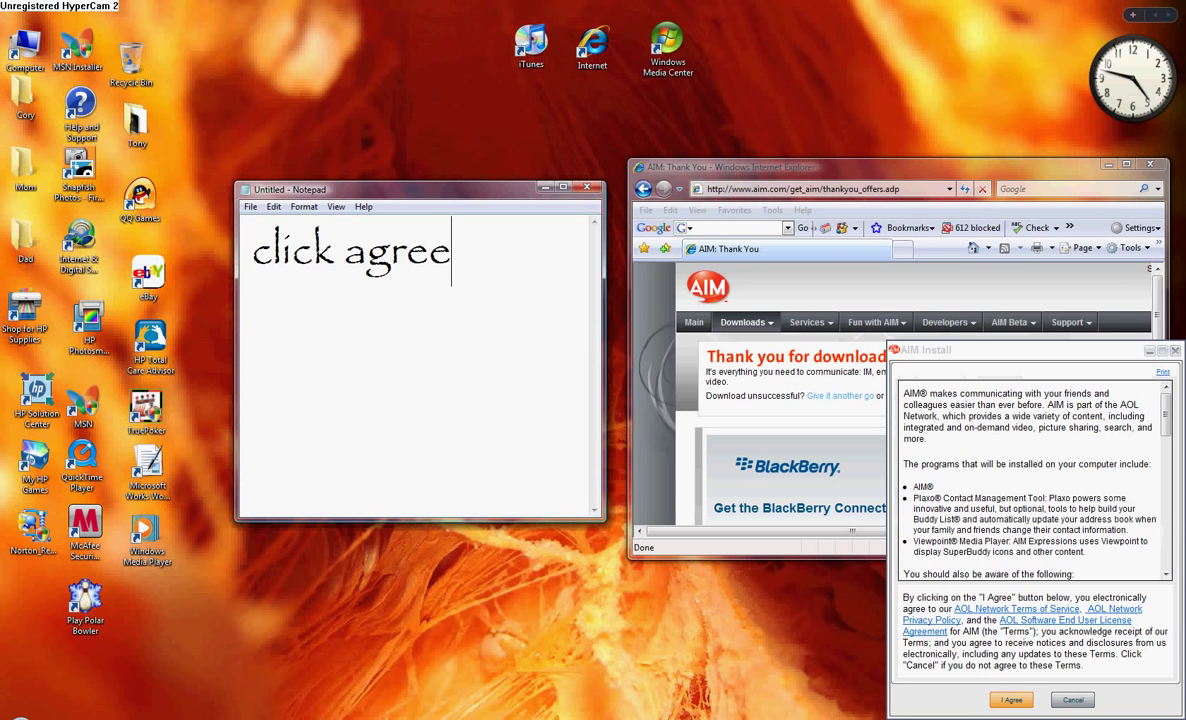
{"action": "key", "text": "ctrl+a"}
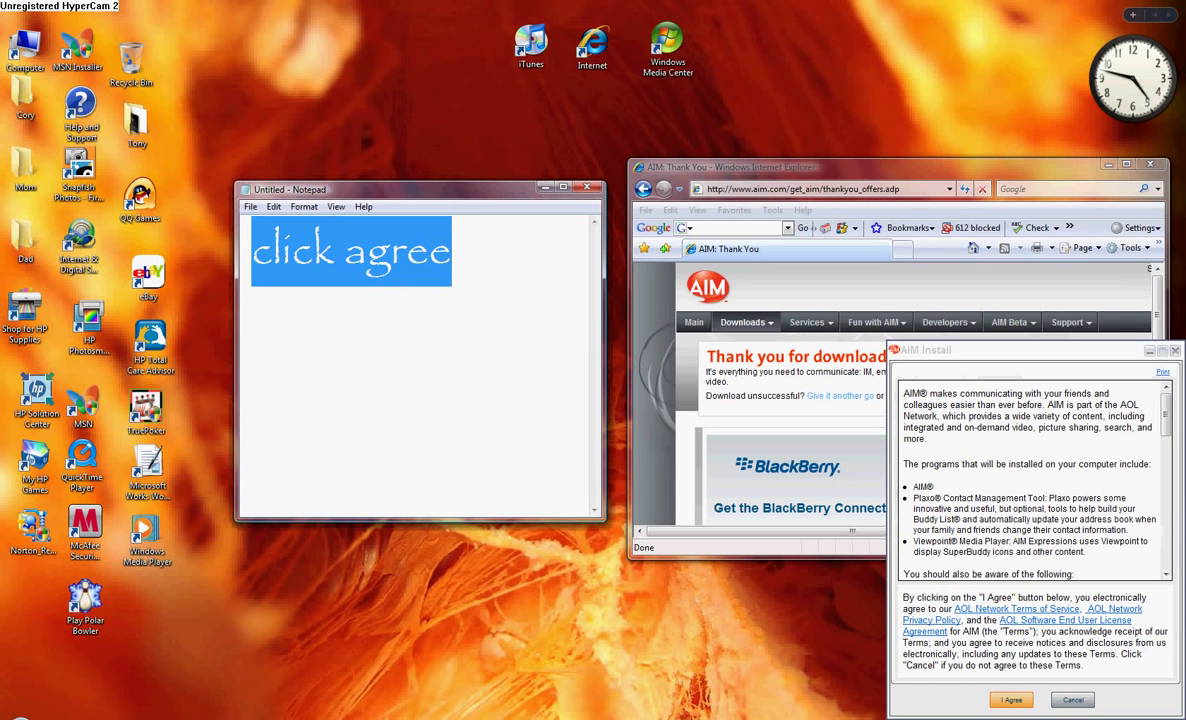
{"action": "key", "text": "BackSpace"}
{"action": "left_click", "coordinate": [1013, 700]}
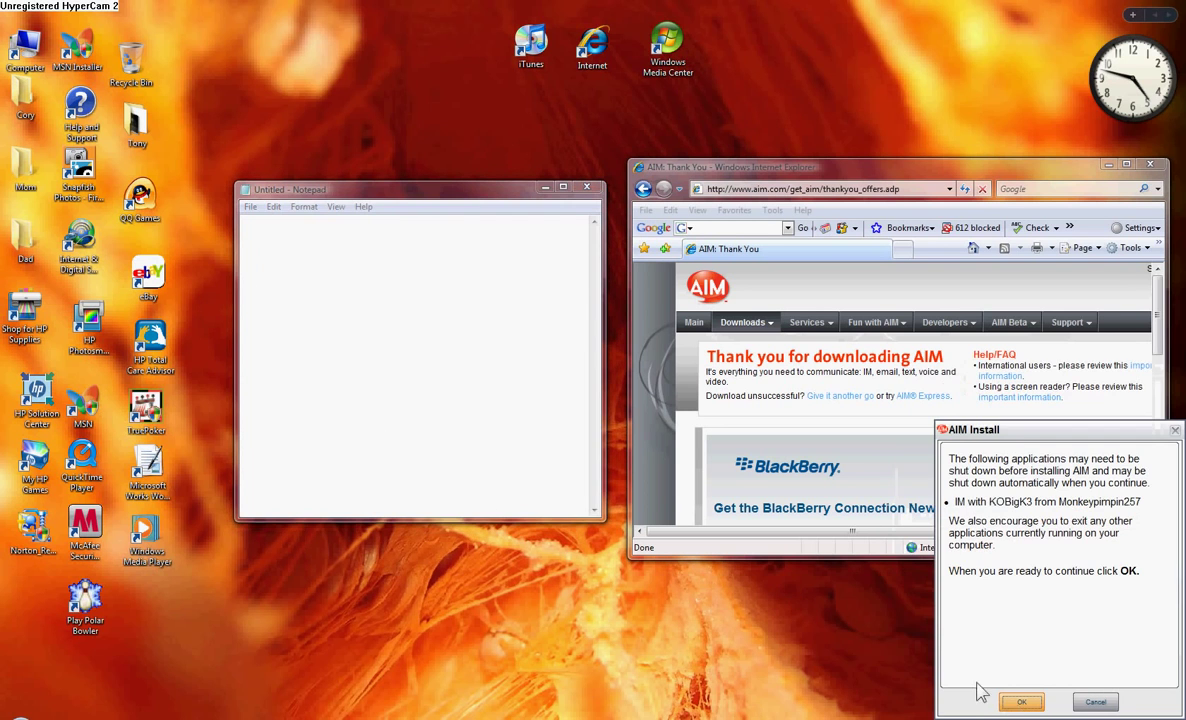
Write and clear the Notepad note "ok" and let the installer shut down the listed running applications.
{"action": "left_click", "coordinate": [502, 394]}
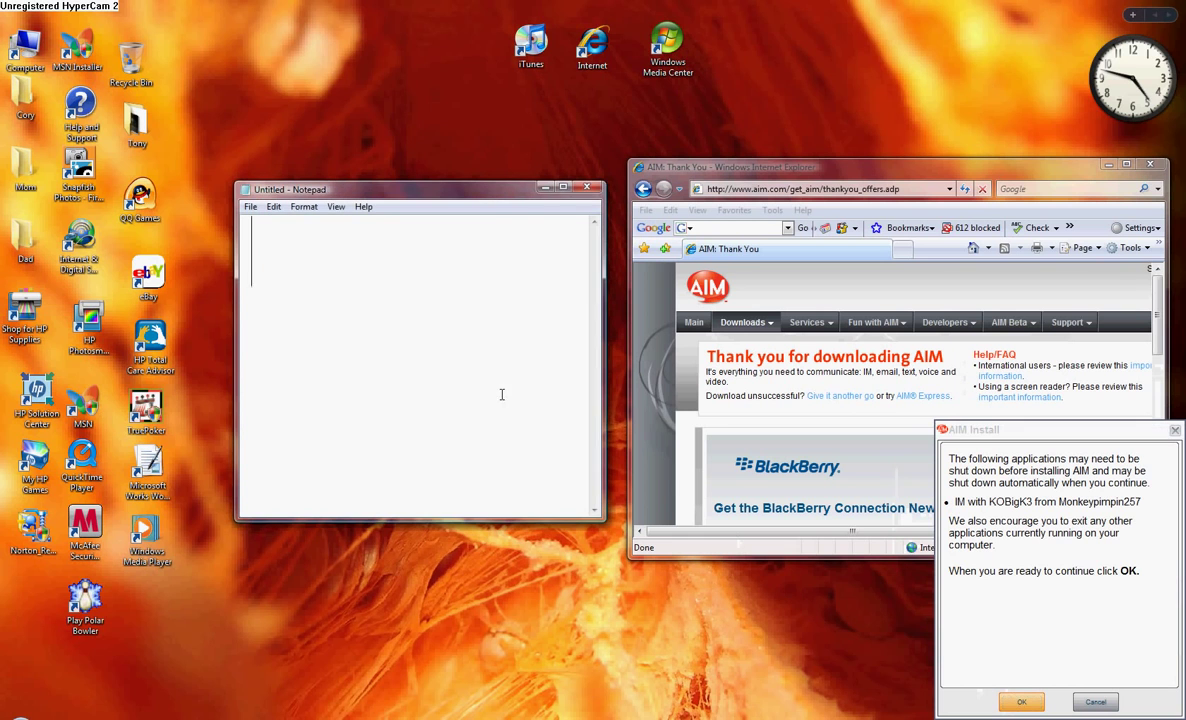
{"action": "type", "text": "ok"}
{"action": "key", "text": "BackSpace"}
{"action": "key", "text": "BackSpace"}
{"action": "left_click", "coordinate": [1021, 702]}
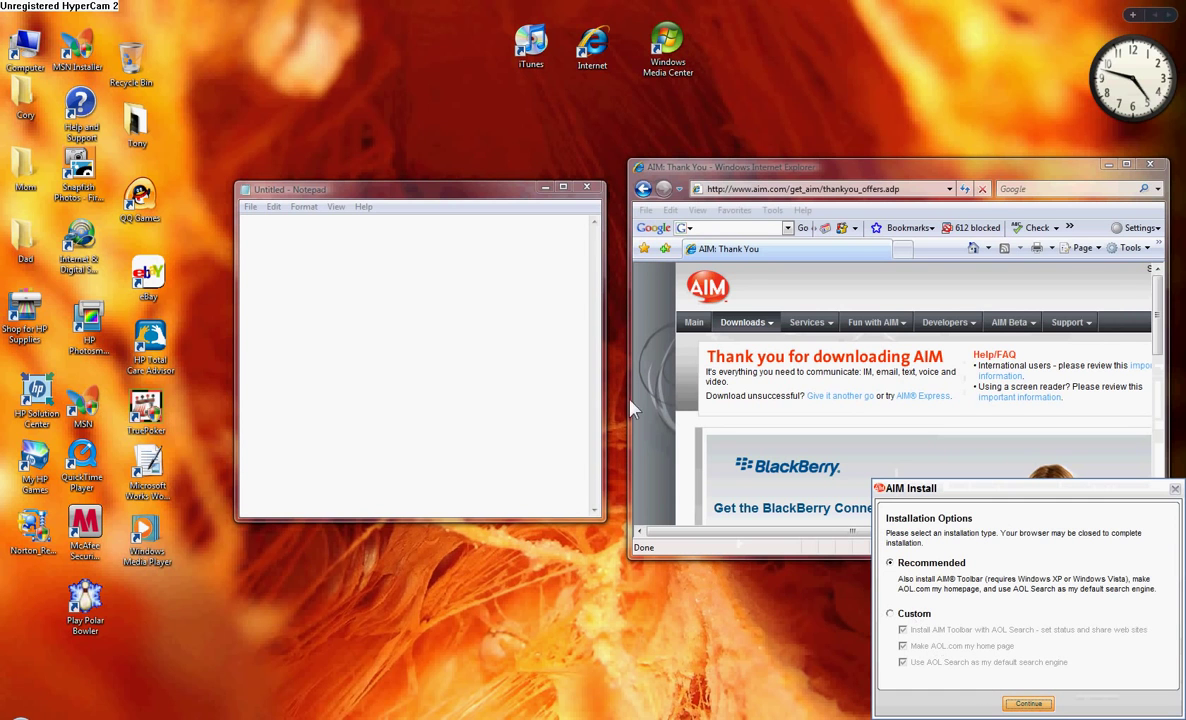
Write and clear the Notepad note "Recommed or custom" and continue the AIM installation with the Recommended type.
{"action": "left_click", "coordinate": [490, 357]}
{"action": "type", "text": "Reco"}
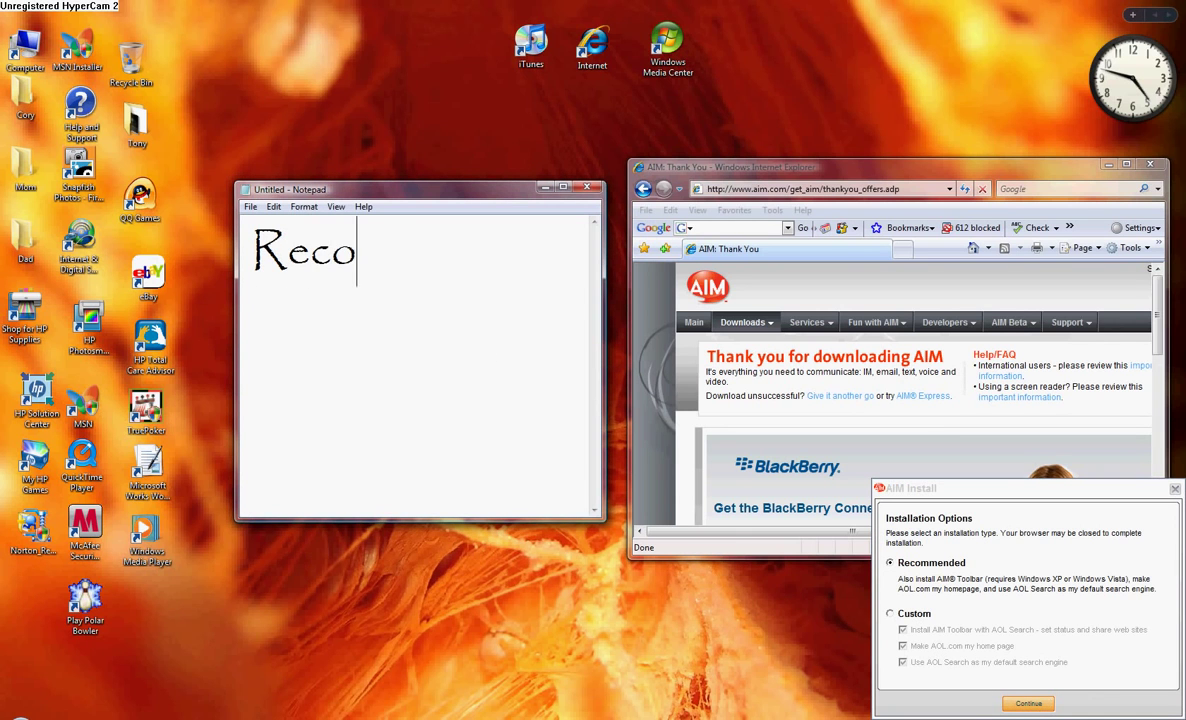
{"action": "type", "text": "mmed o"}
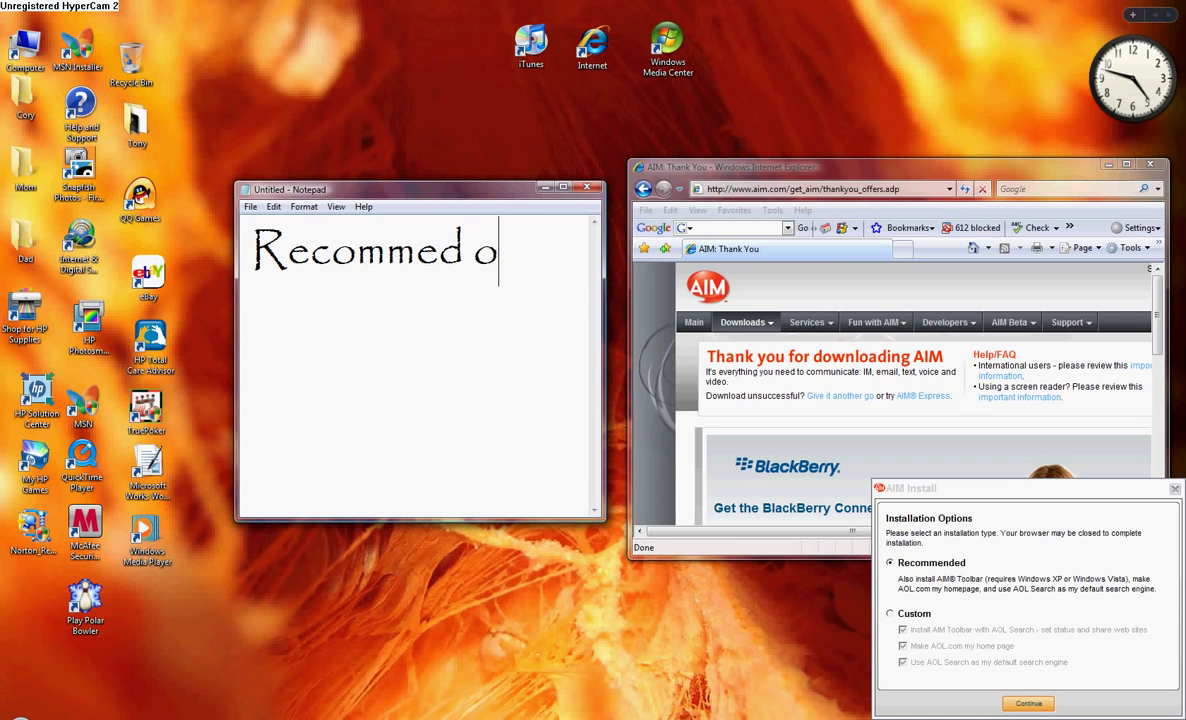
{"action": "type", "text": "r c"}
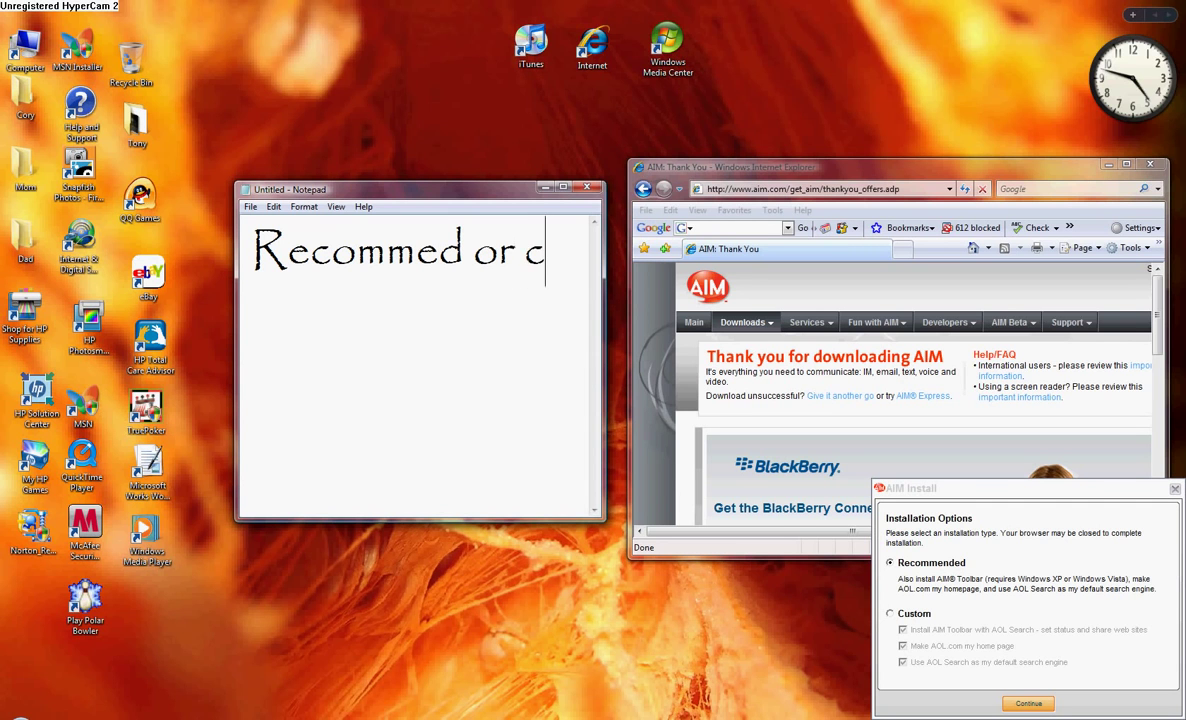
{"action": "type", "text": "ustom"}
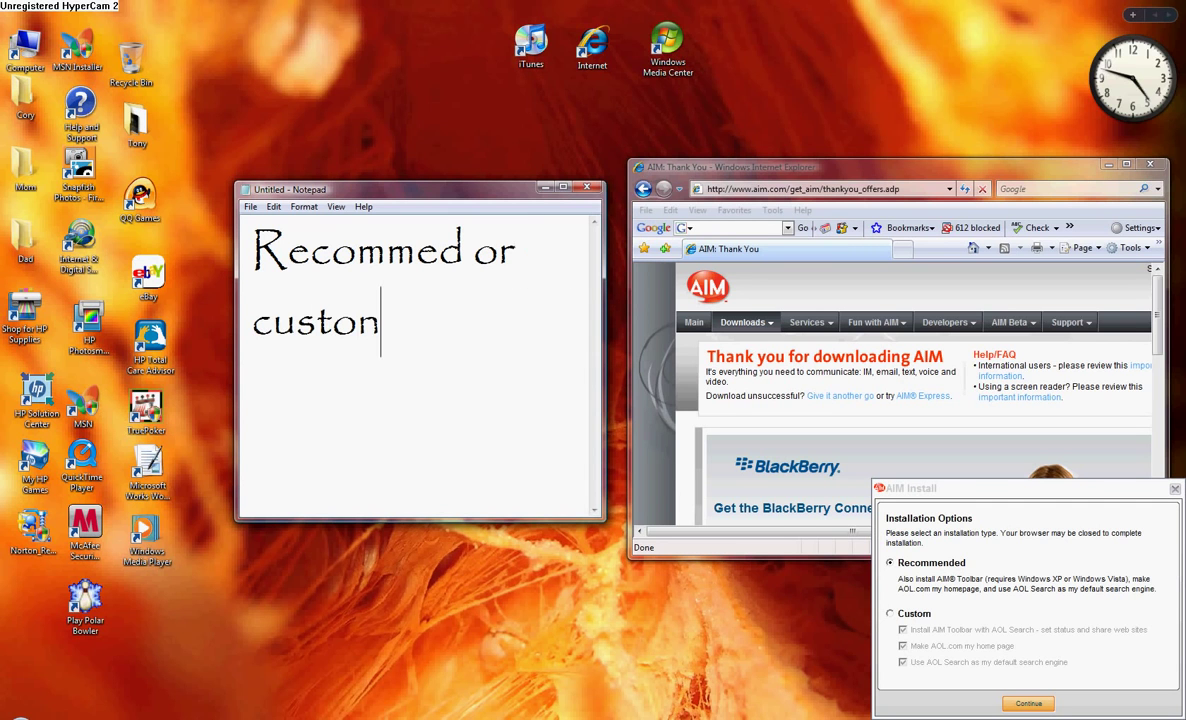
{"action": "key", "text": "ctrl+a"}
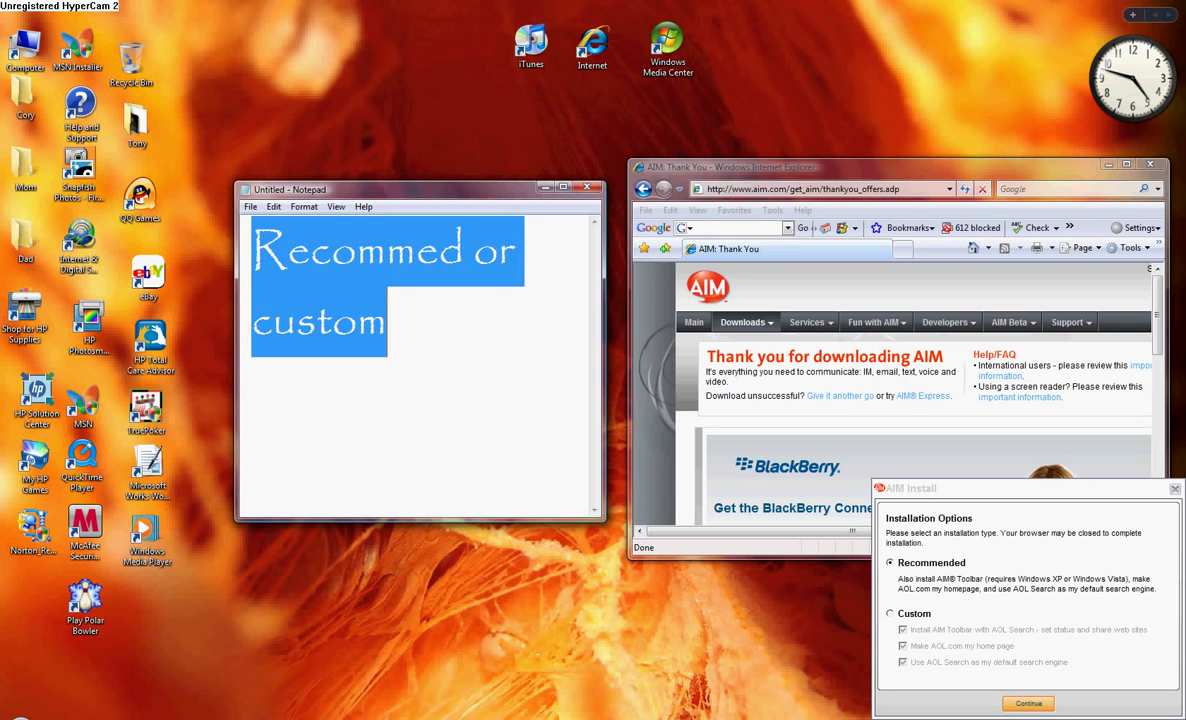
{"action": "key", "text": "BackSpace"}
{"action": "left_click", "coordinate": [1028, 703]}
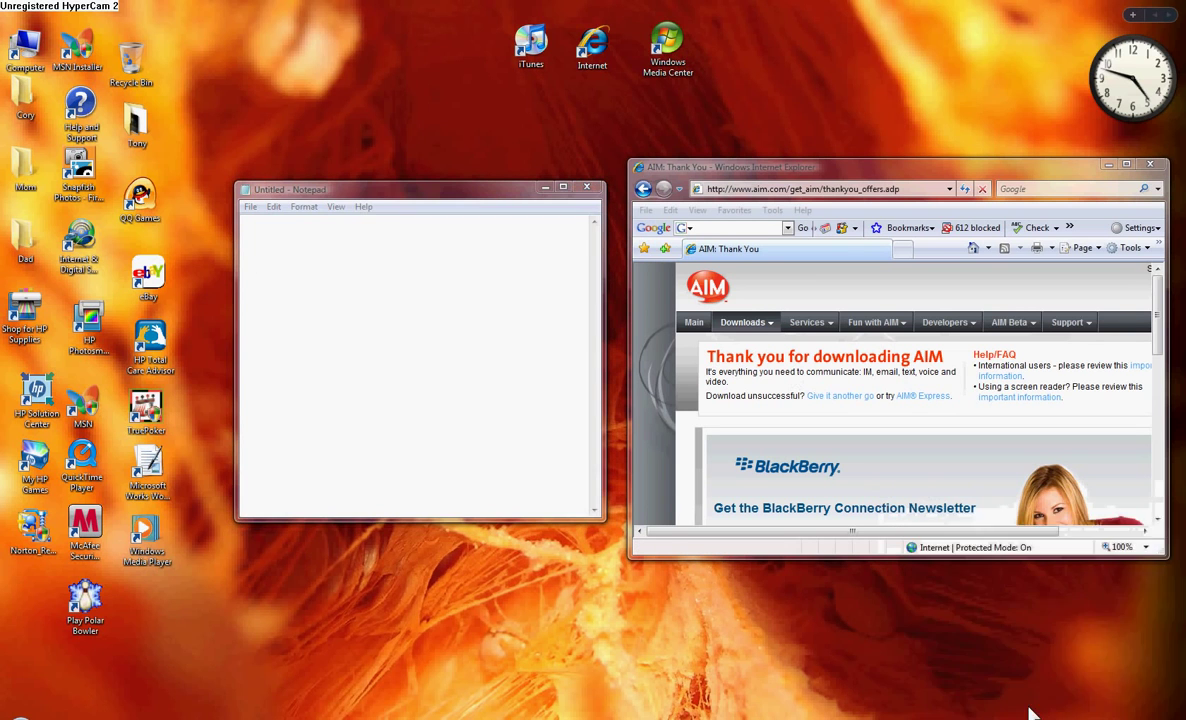
Write "AND WAIT" in the Notepad note and clear it.
{"action": "left_click", "coordinate": [398, 328]}
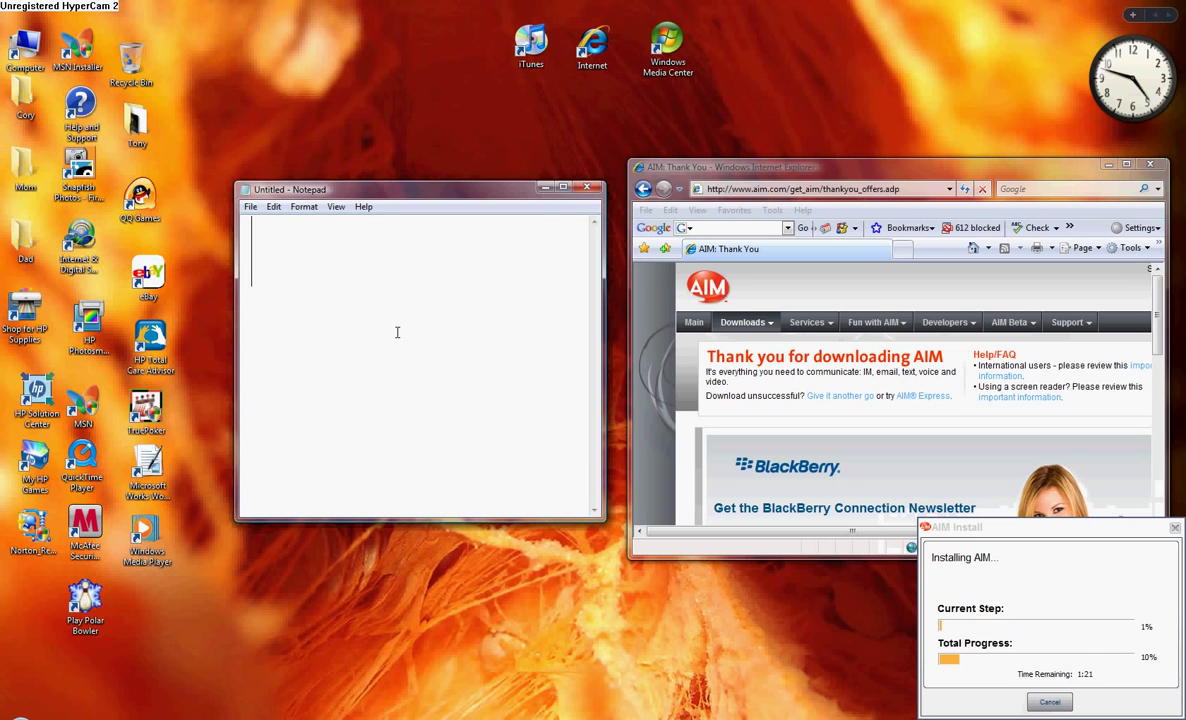
{"action": "type", "text": "AND"}
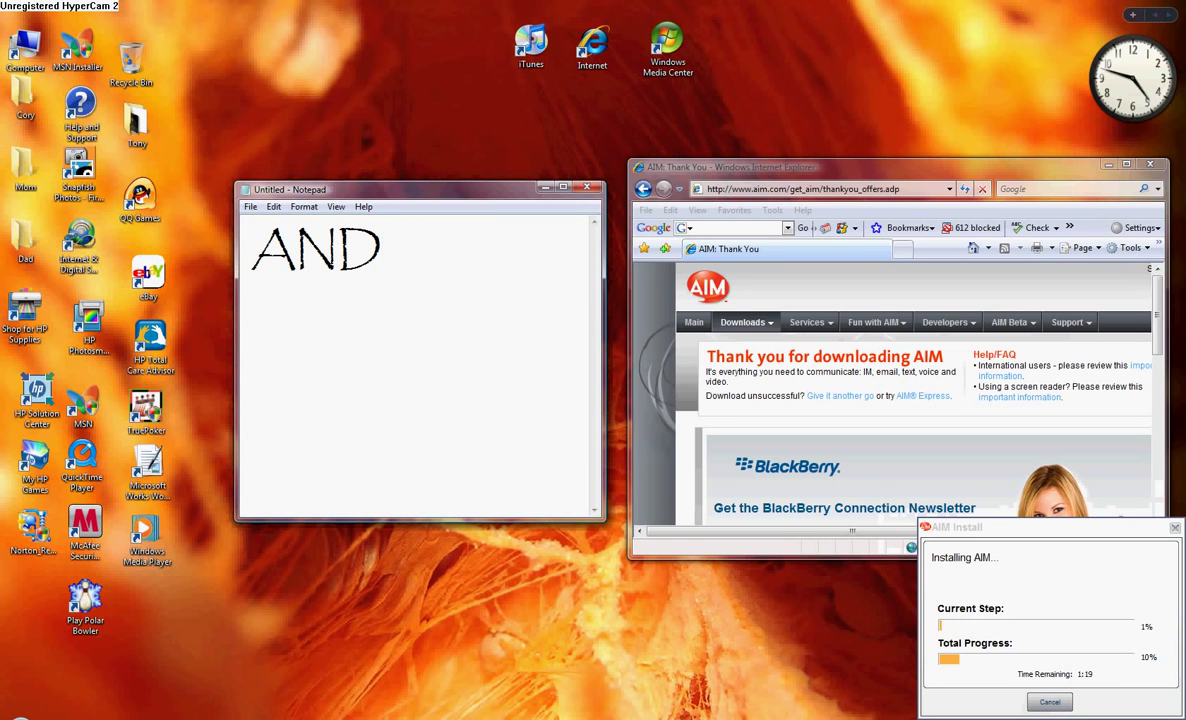
{"action": "type", "text": " WAIT"}
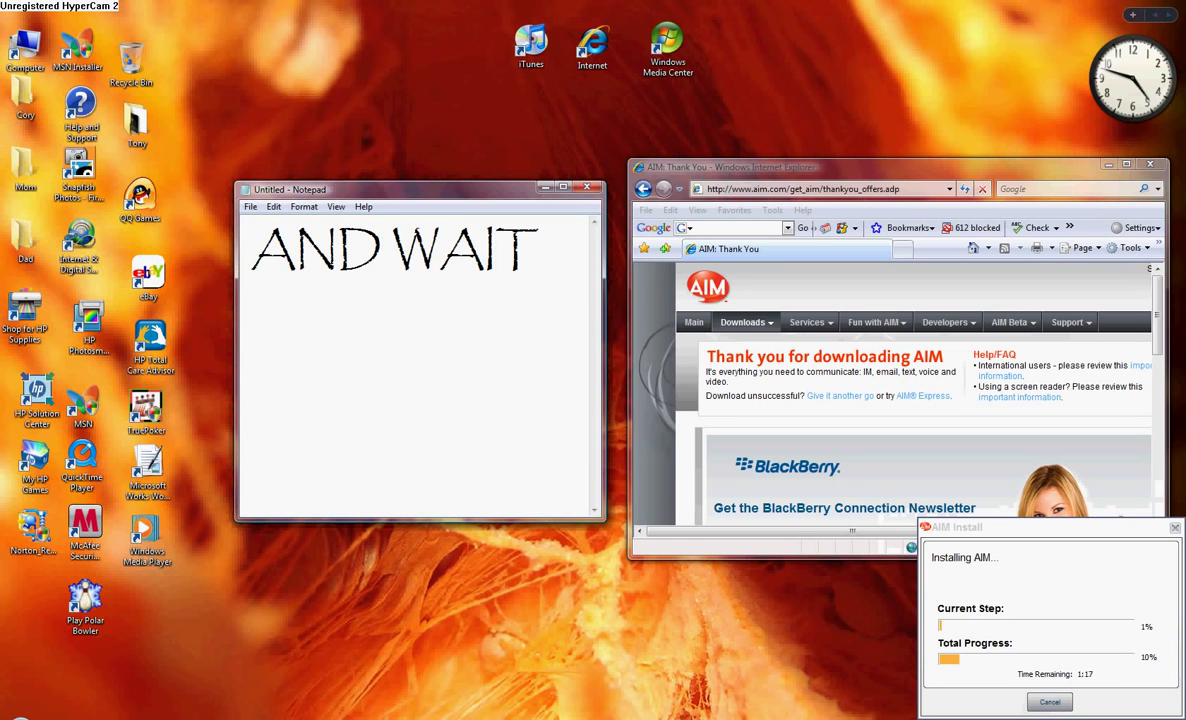
{"action": "key", "text": "ctrl+a"}
{"action": "key", "text": "BackSpace"}
Write "this may take a few minetus on other computers" in Notepad and clear it.
{"action": "type", "text": "this "}
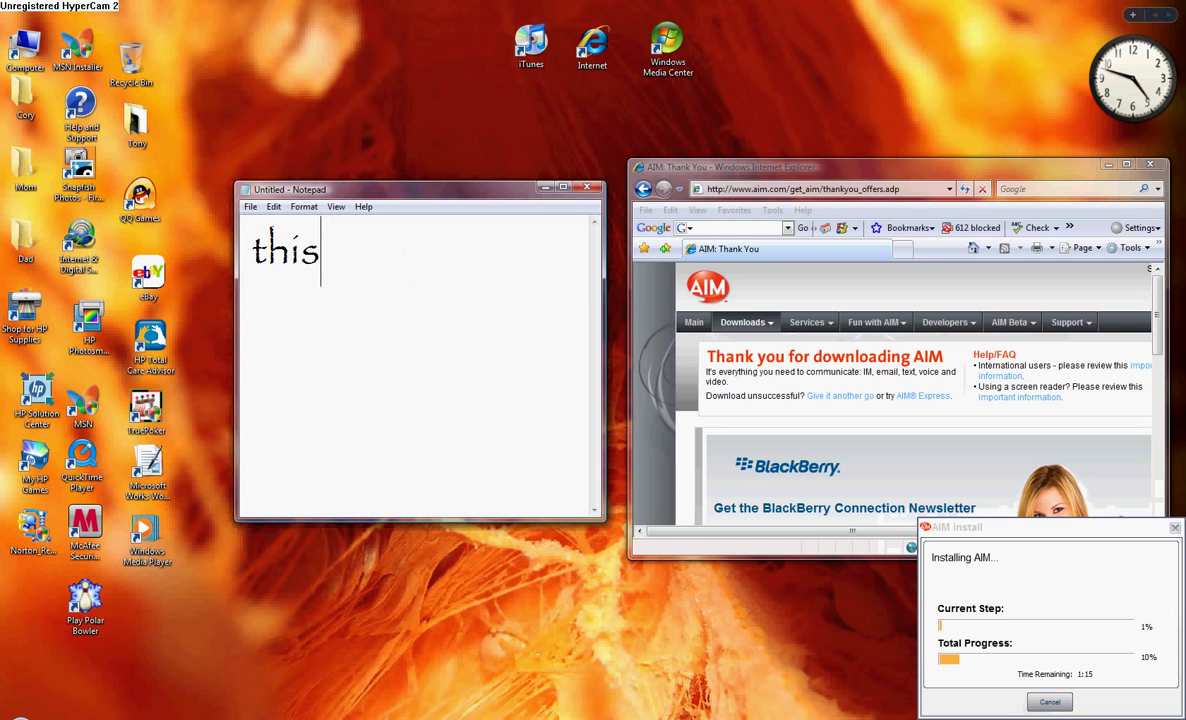
{"action": "type", "text": "may ta"}
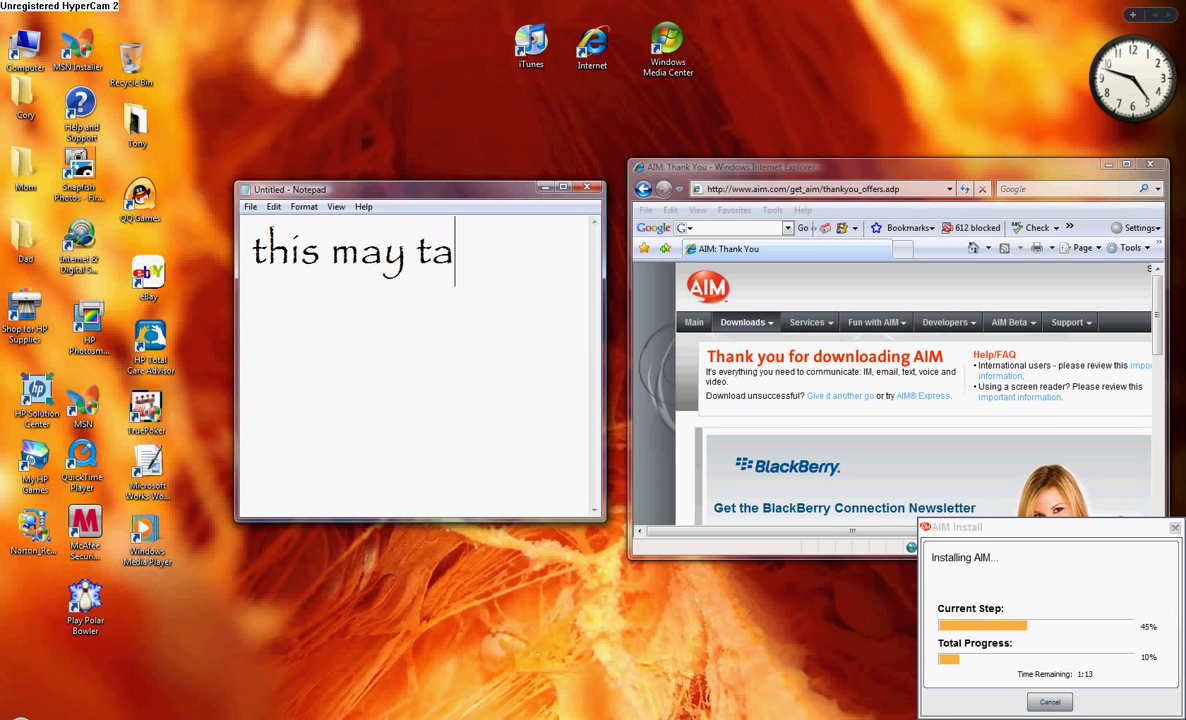
{"action": "type", "text": "lke"}
{"action": "key", "text": "BackSpace"}
{"action": "key", "text": "BackSpace"}
{"action": "key", "text": "BackSpace"}
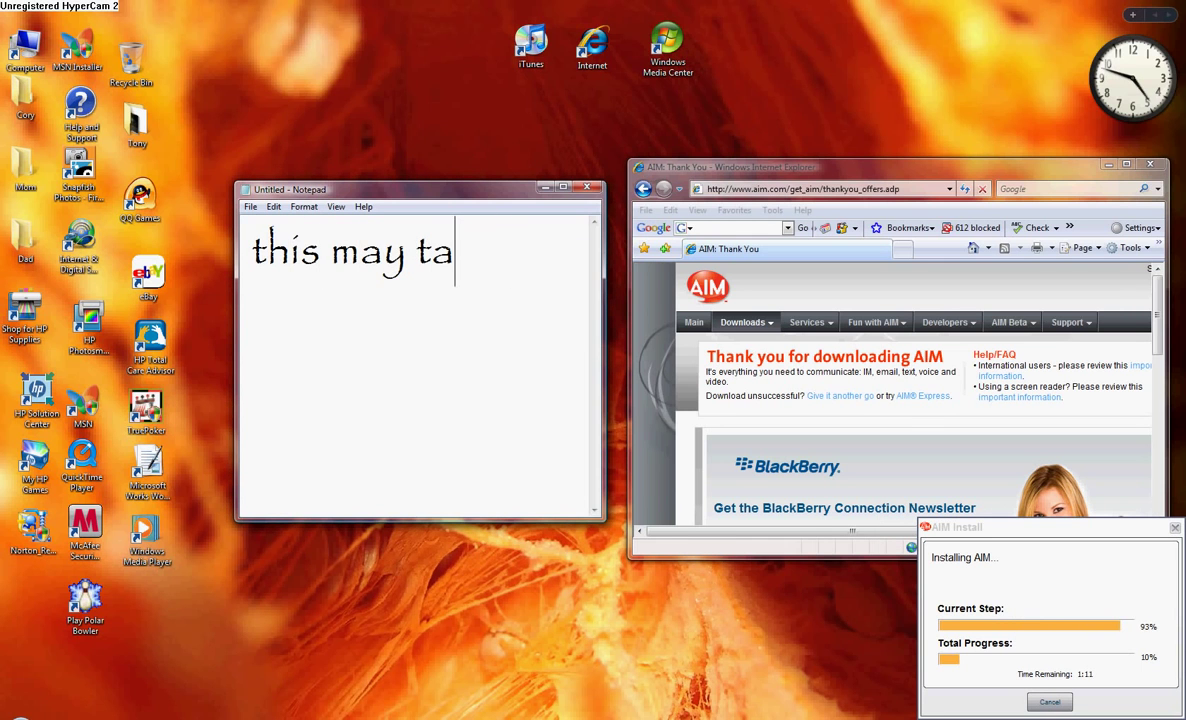
{"action": "type", "text": "ke a few "}
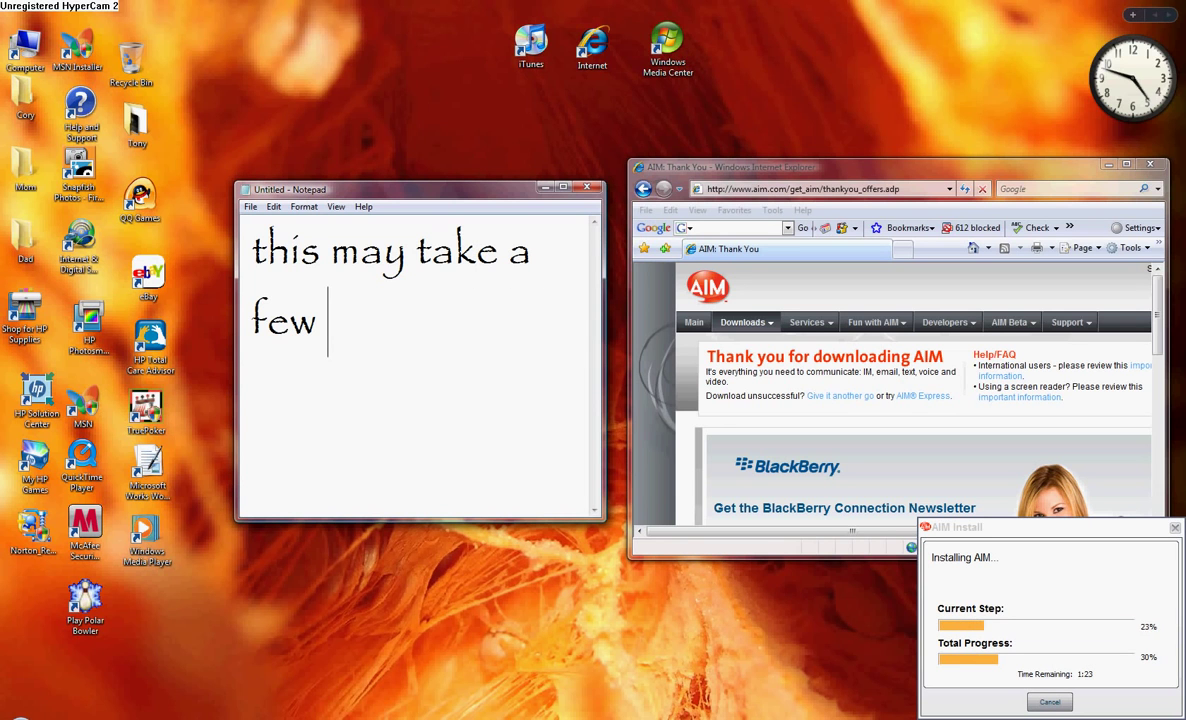
{"action": "type", "text": "minetus "}
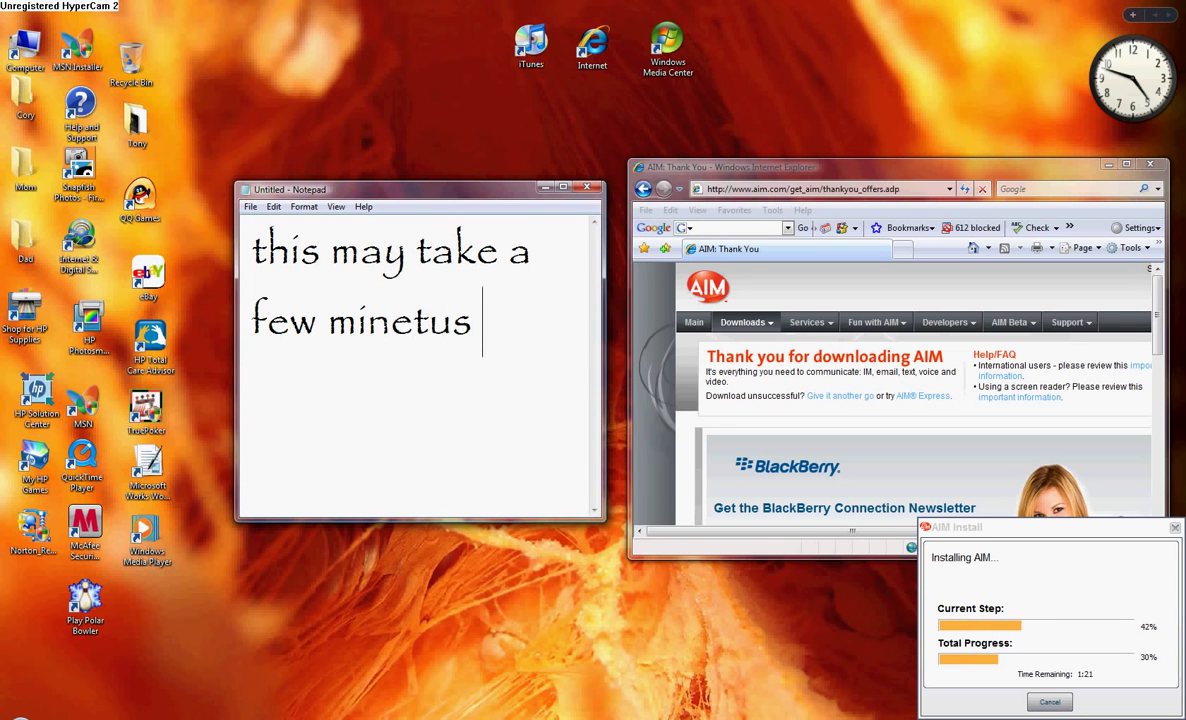
{"action": "type", "text": "on"}
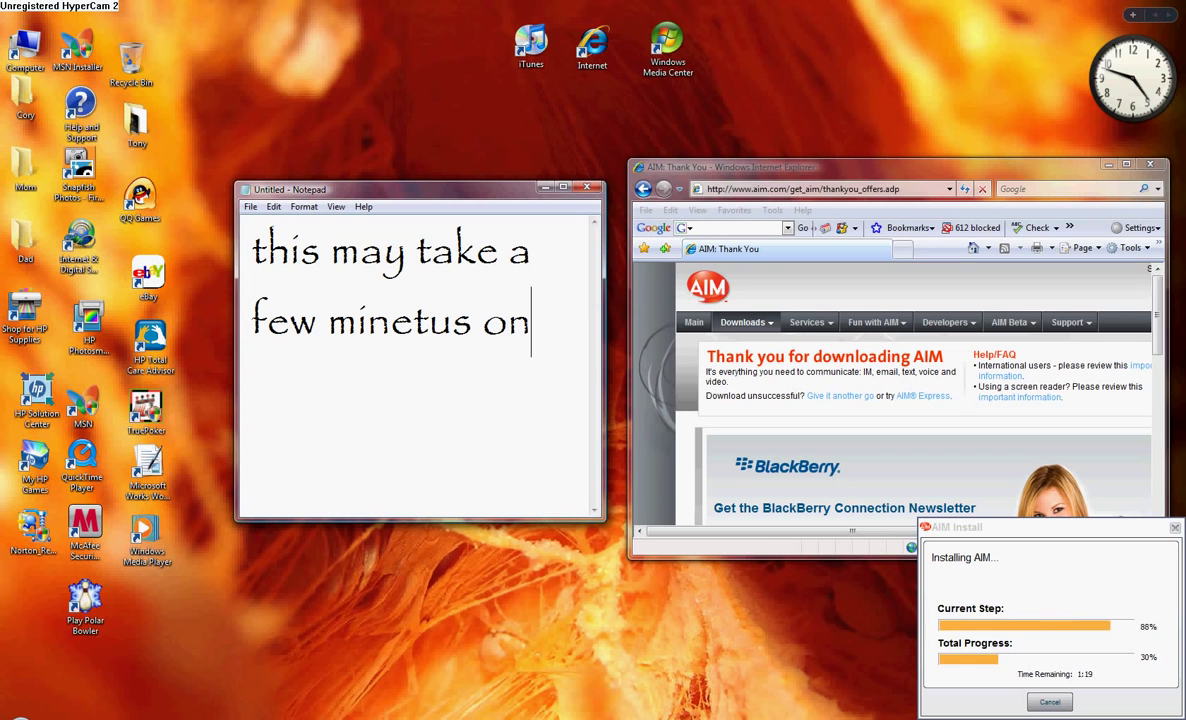
{"action": "type", "text": " other"}
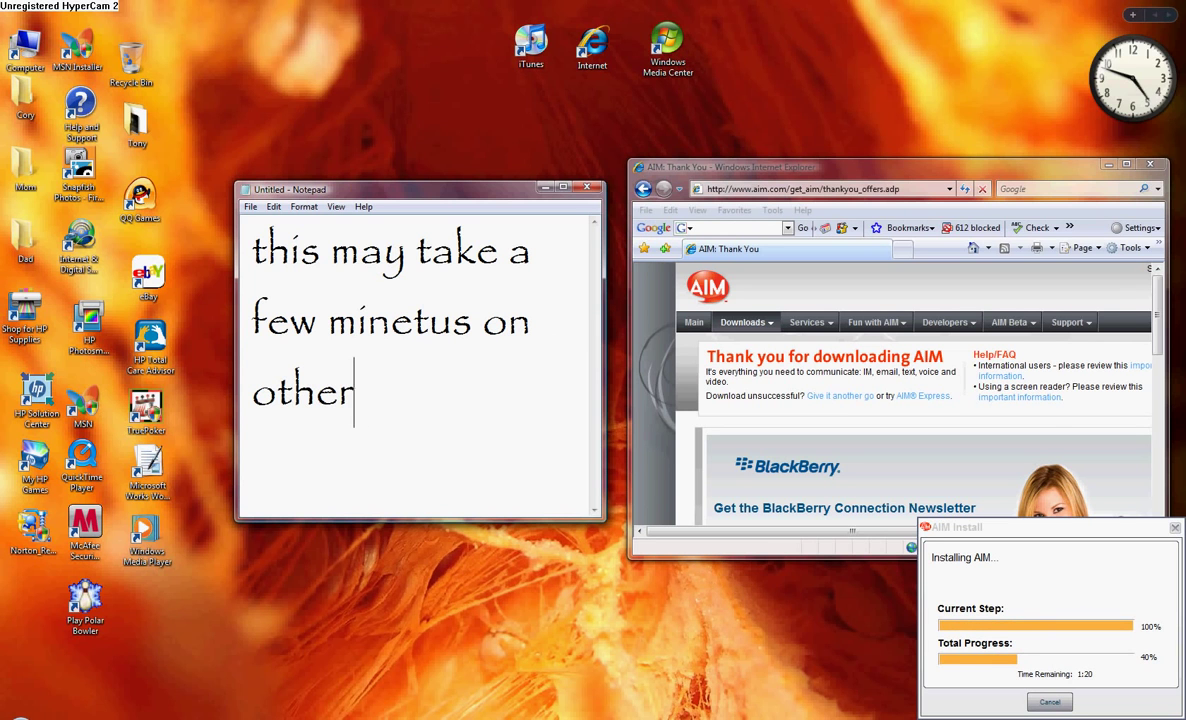
{"action": "type", "text": " computers"}
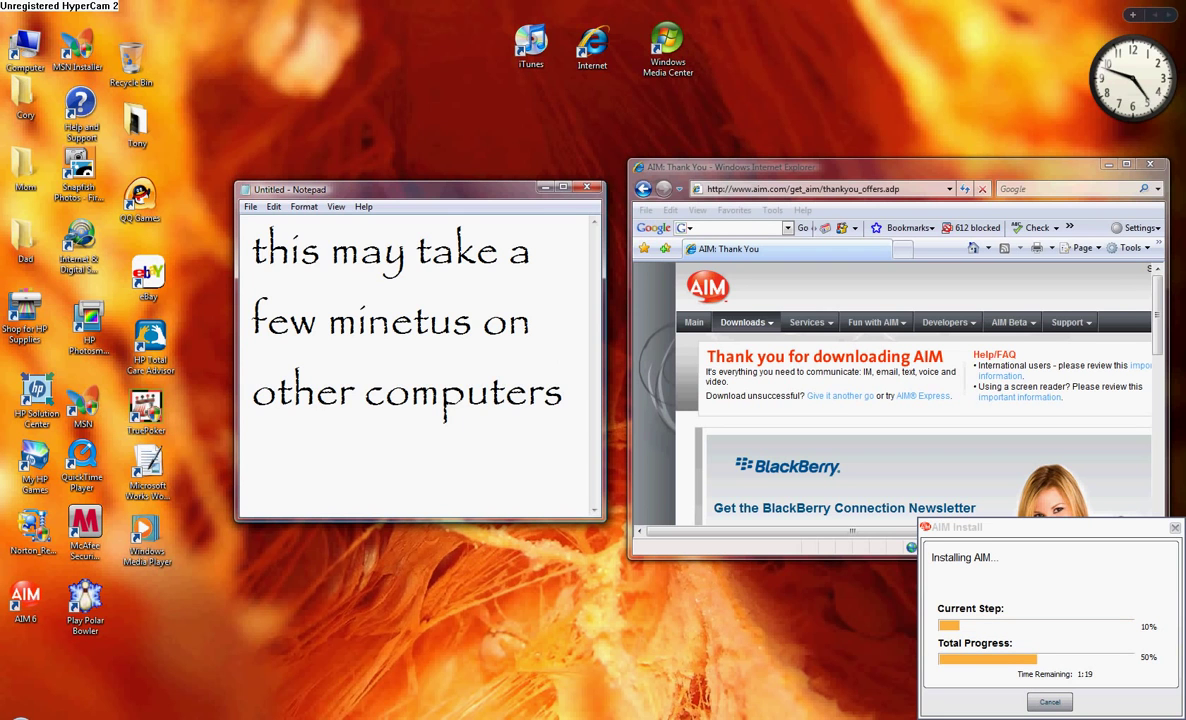
{"action": "key", "text": "ctrl+a"}
{"action": "key", "text": "Delete"}
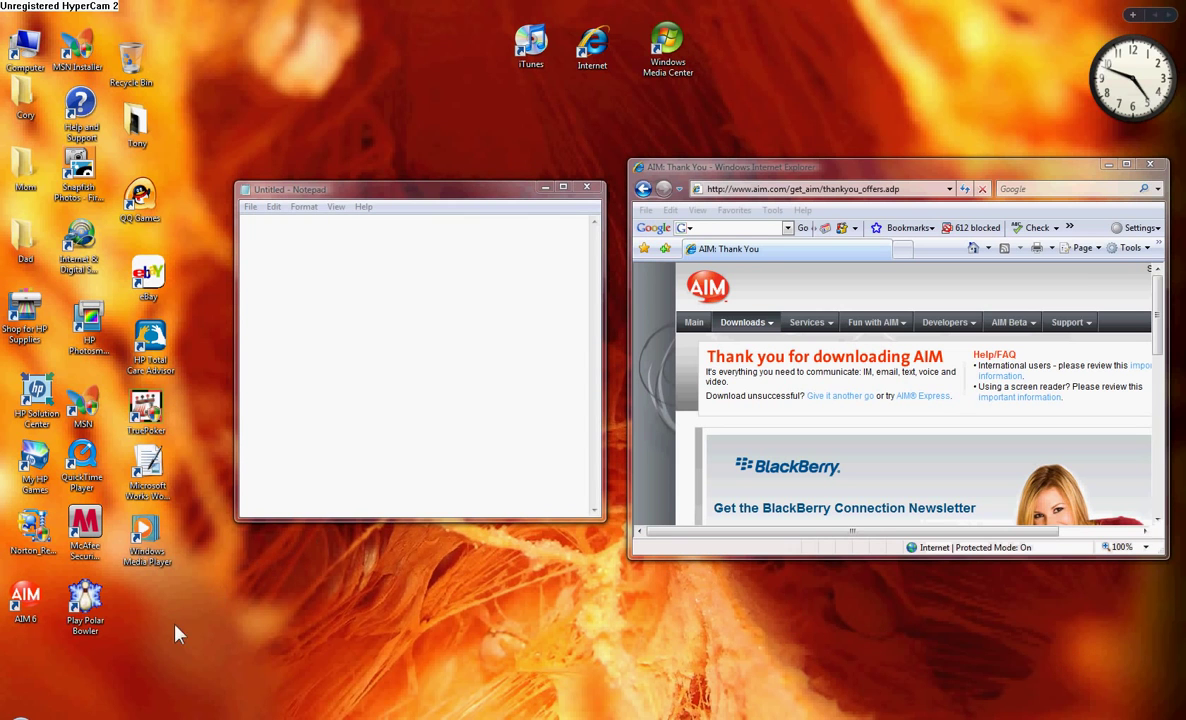
Write "then you dont have to do this window" in the Notepad note and clear it.
{"action": "left_click", "coordinate": [350, 345]}
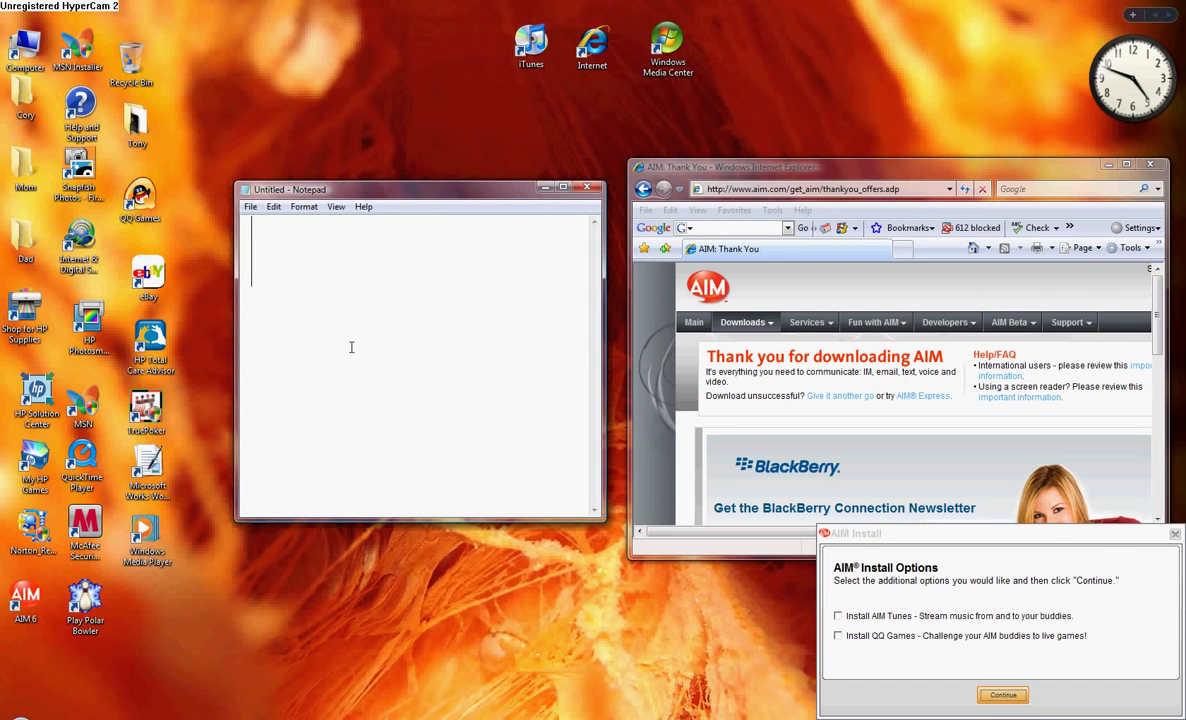
{"action": "type", "text": "then"}
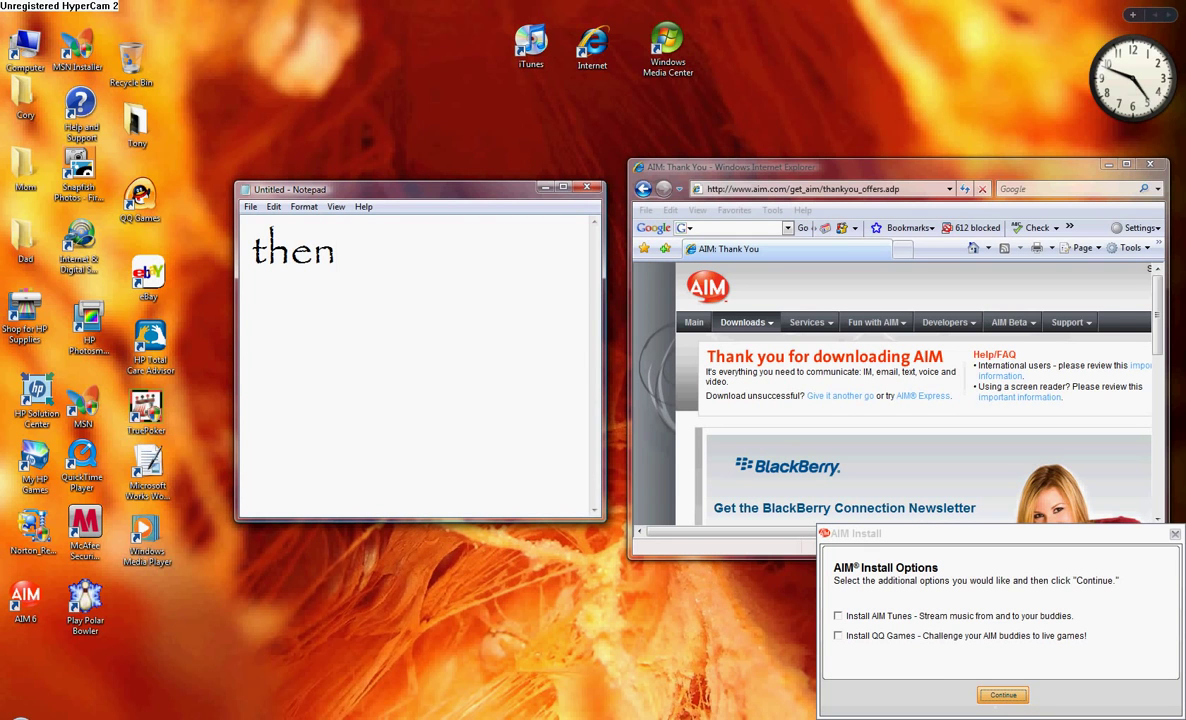
{"action": "type", "text": "you "}
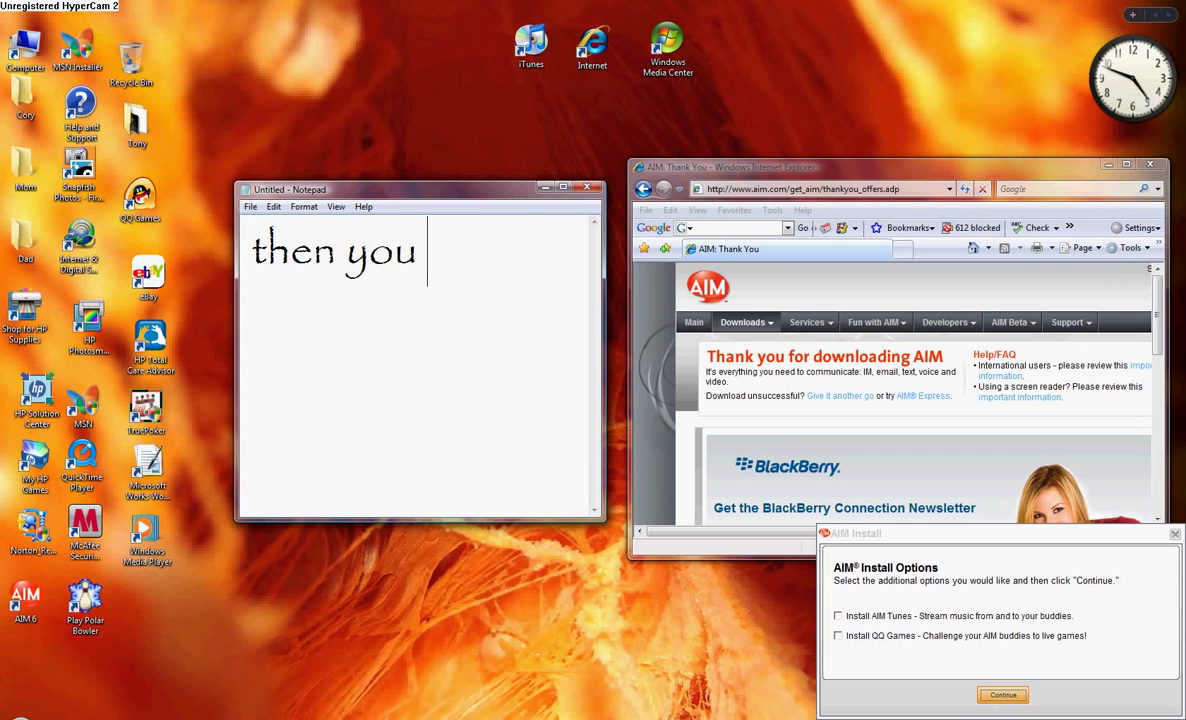
{"action": "type", "text": "dont "}
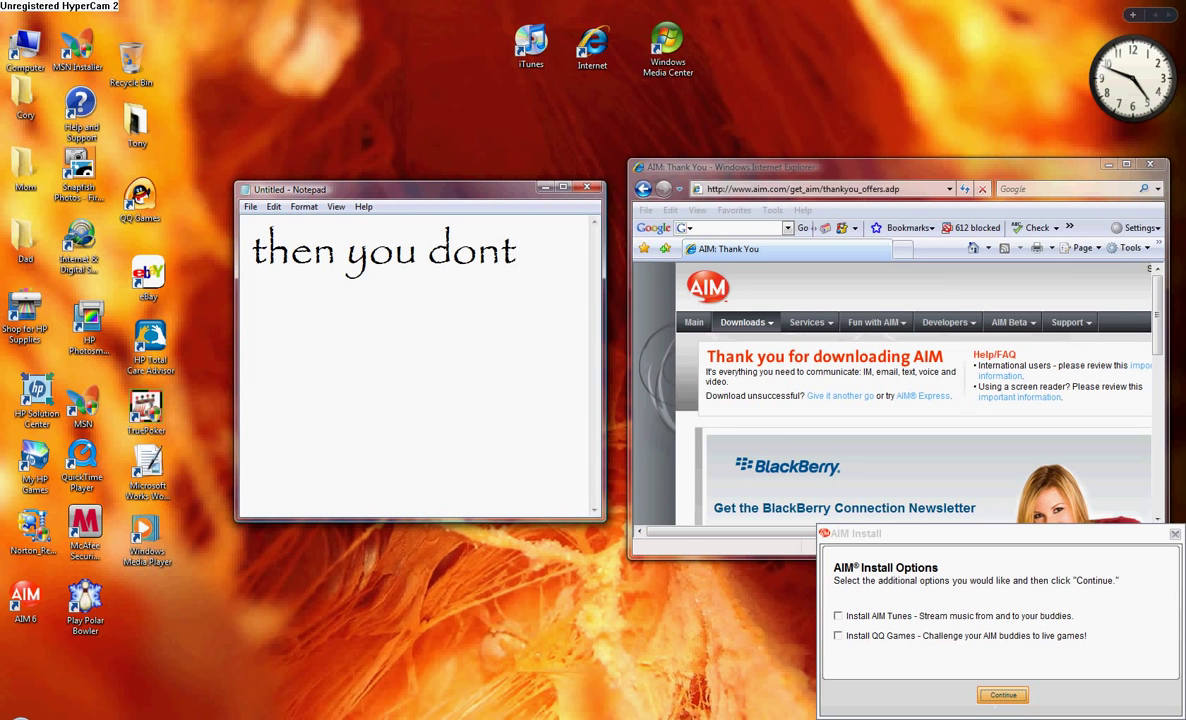
{"action": "type", "text": "have to "}
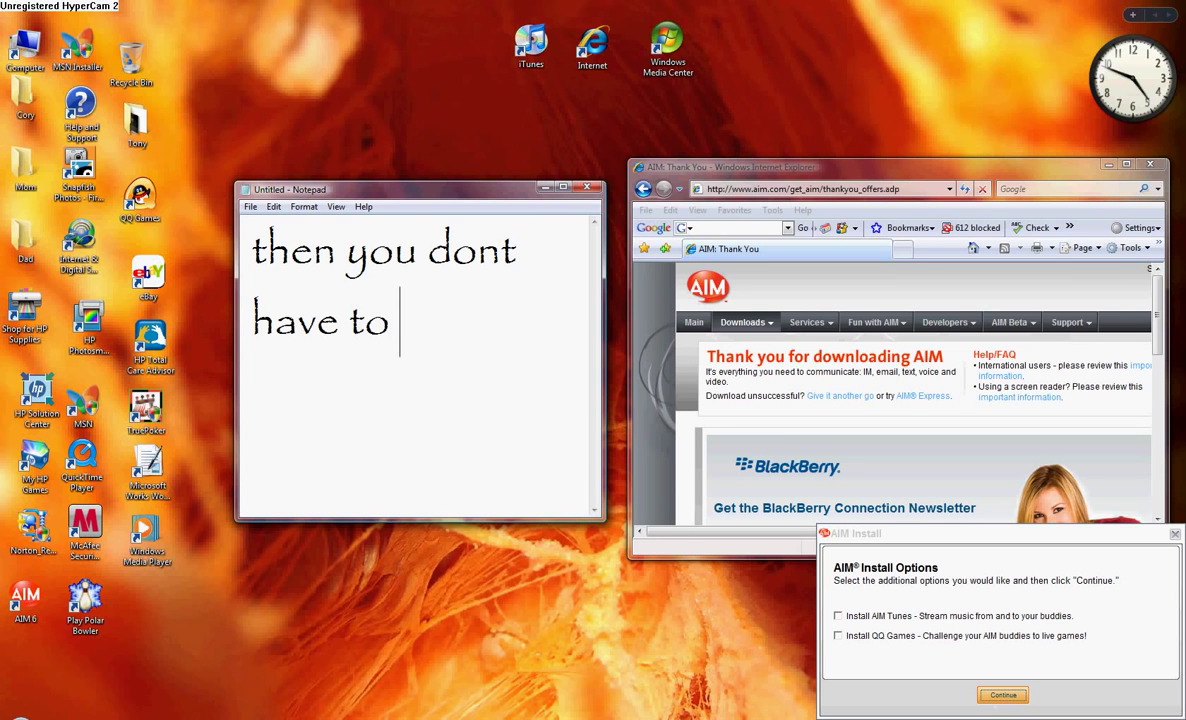
{"action": "type", "text": "do this "}
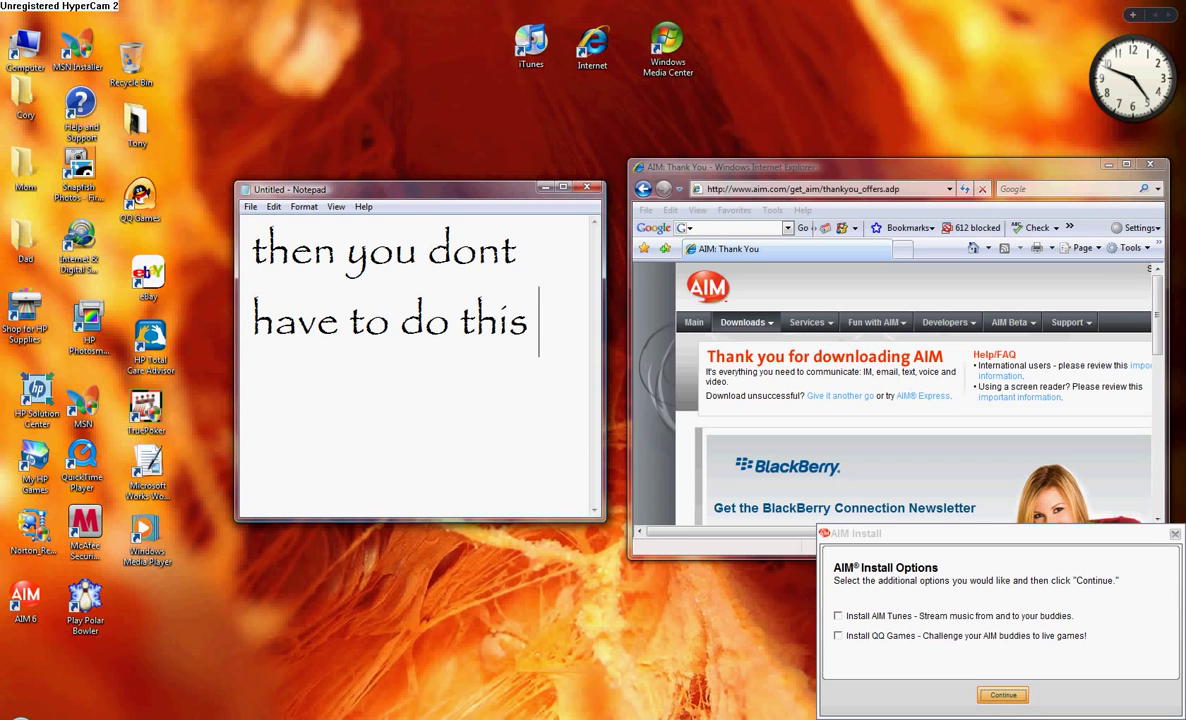
{"action": "type", "text": "windo"}
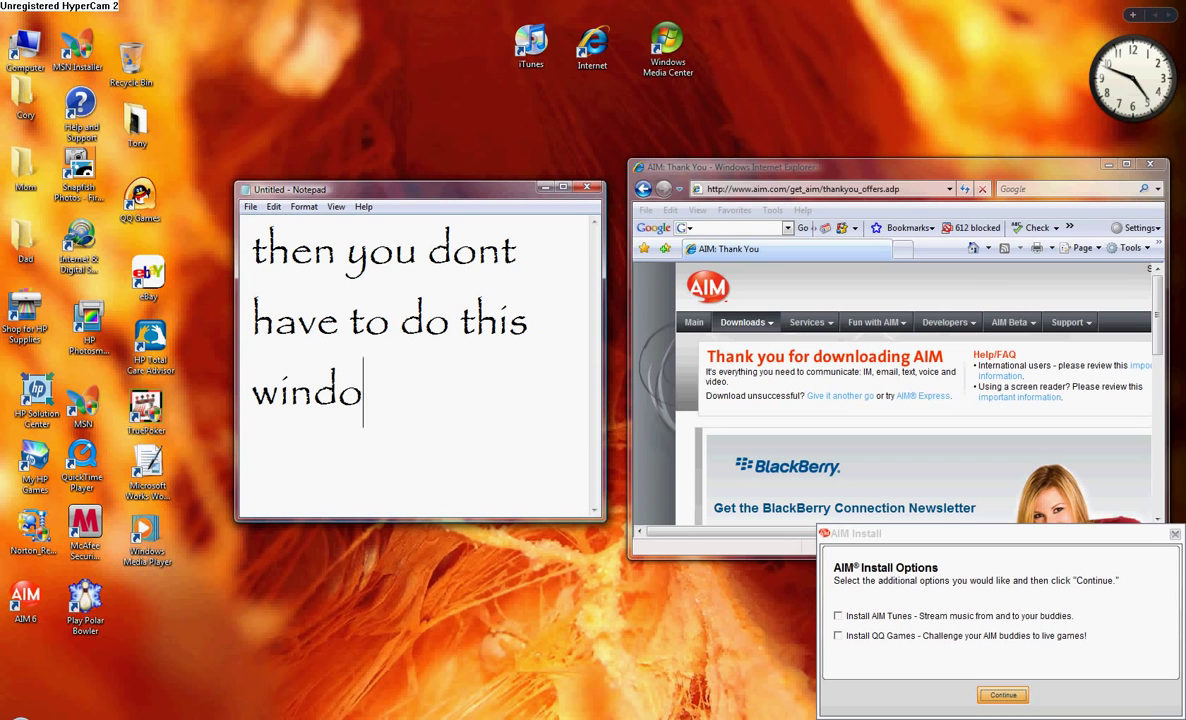
{"action": "type", "text": "w"}
{"action": "key", "text": "ctrl+a"}
{"action": "key", "text": "BackSpace"}
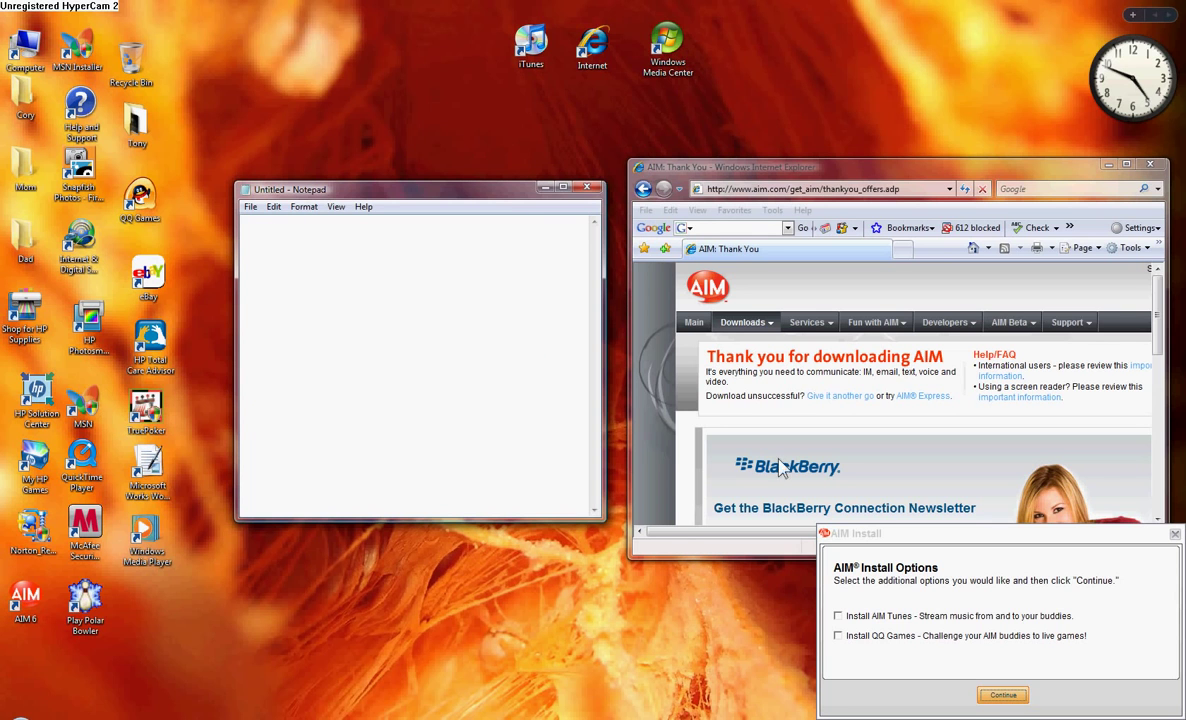
Continue the AIM installation without AIM Tunes or QQ Games and launch AIM.
{"action": "left_click", "coordinate": [1003, 695]}
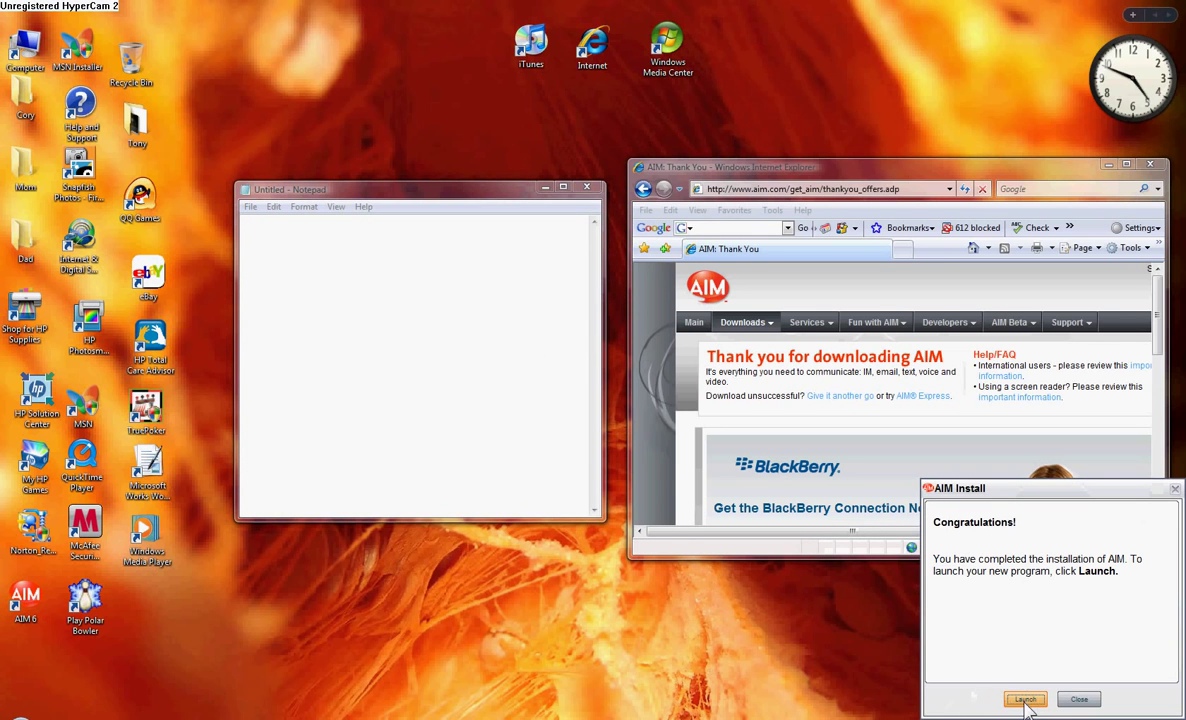
{"action": "left_click", "coordinate": [1025, 700]}
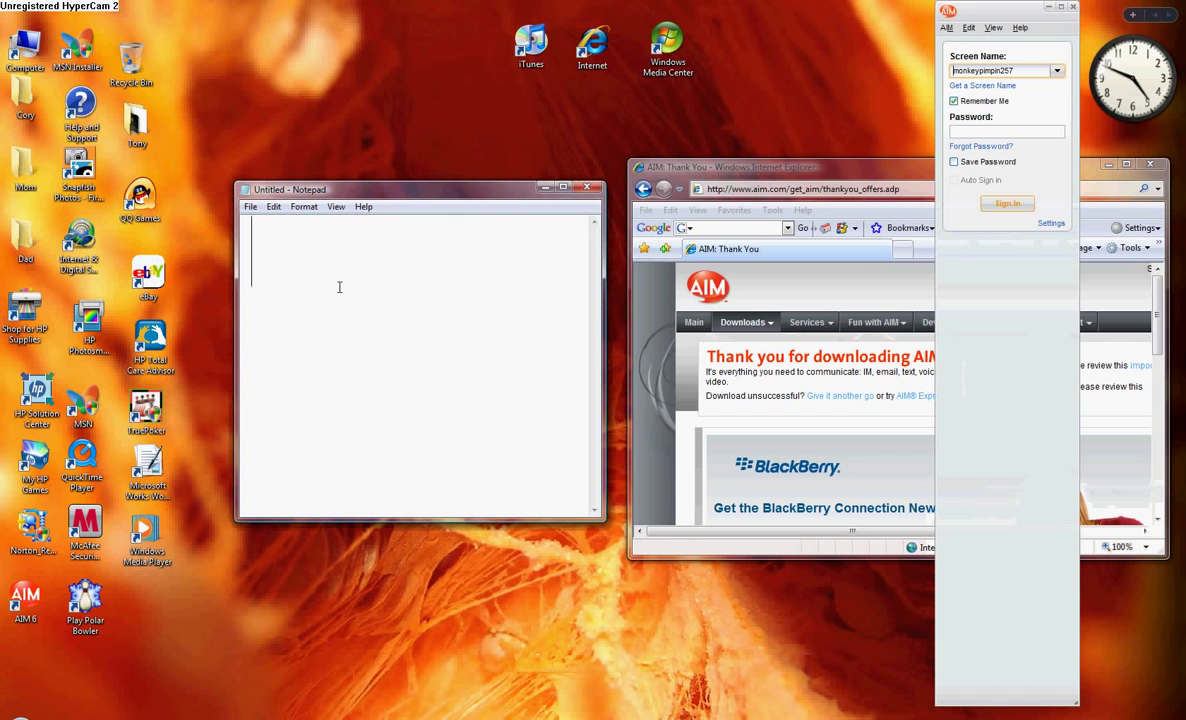
Write "continue and launch...." in the Notepad note and clear it.
{"action": "type", "text": "cont"}
{"action": "type", "text": "in"}
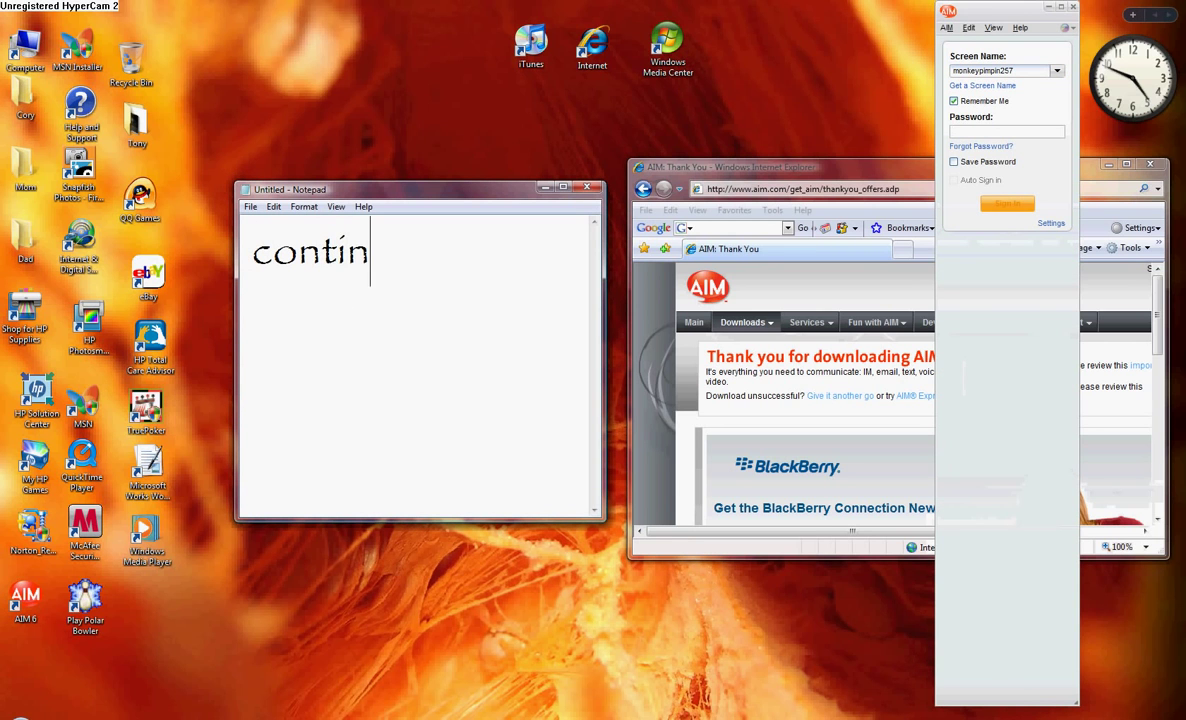
{"action": "type", "text": "ue an"}
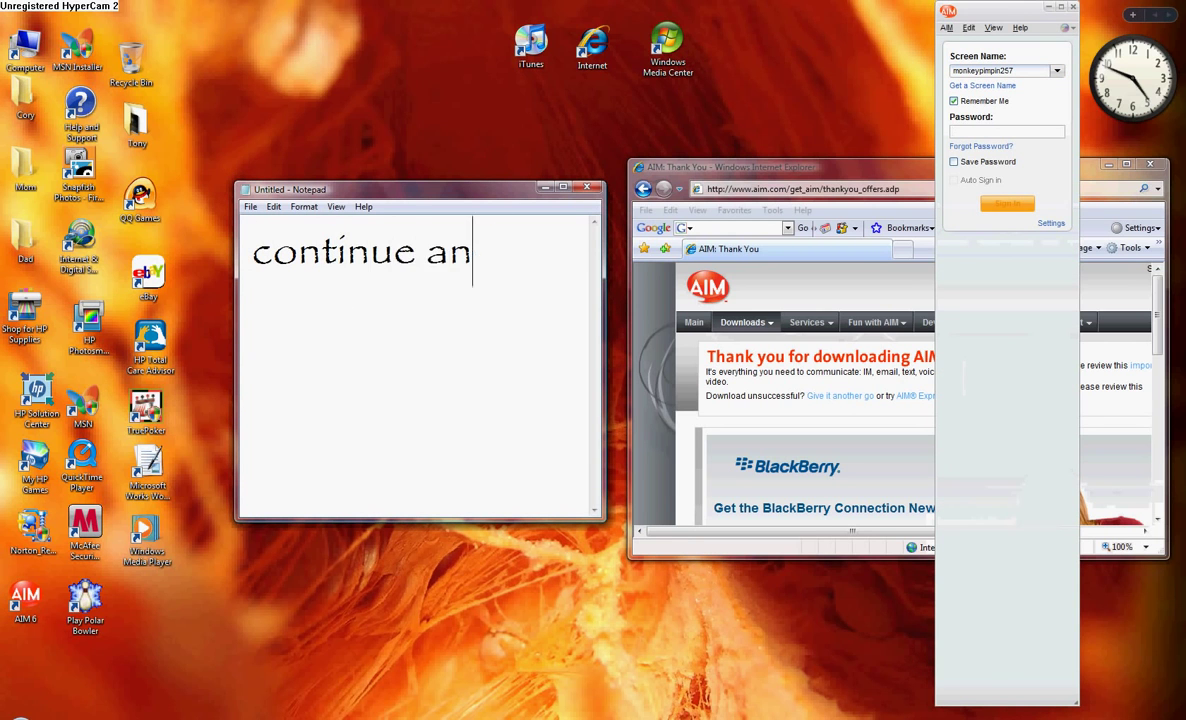
{"action": "type", "text": "d launch"}
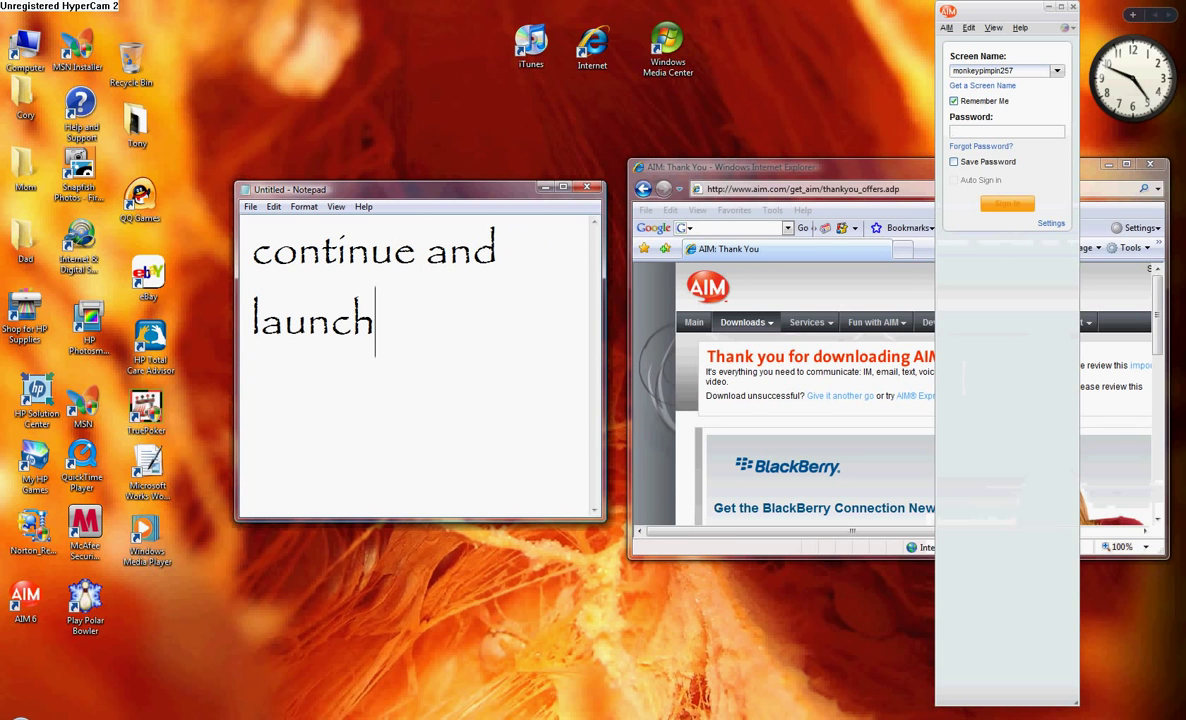
{"action": "type", "text": "...."}
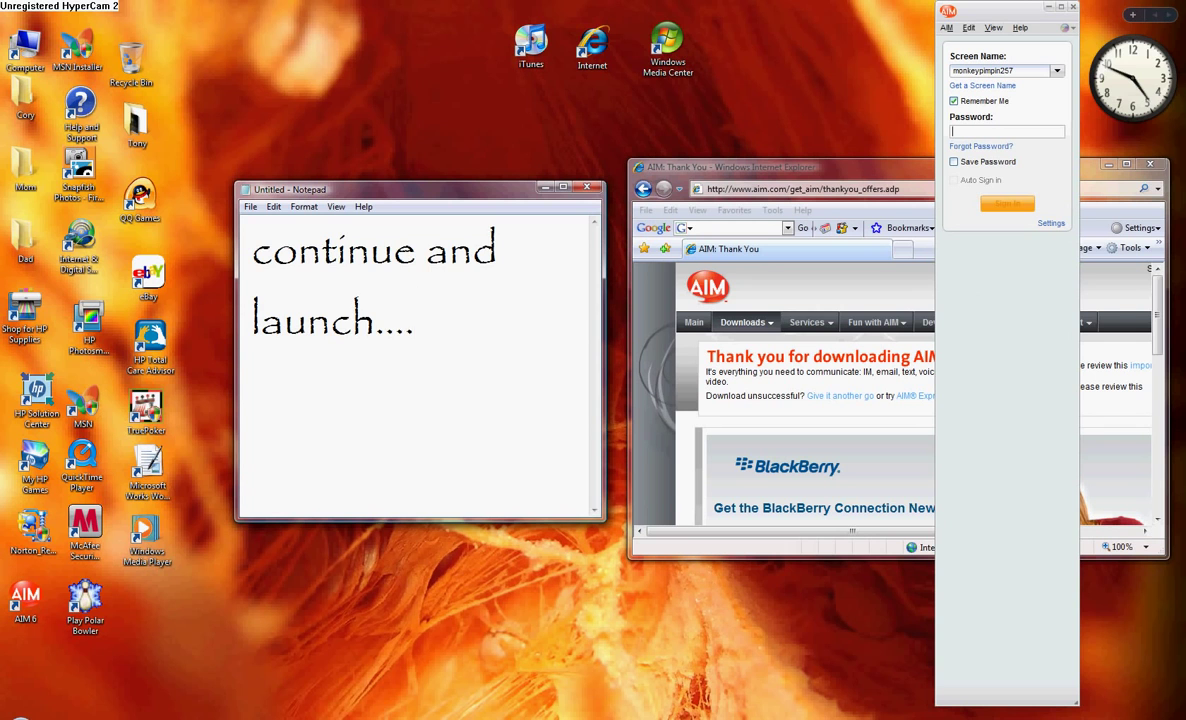
{"action": "key", "text": "ctrl+a"}
{"action": "key", "text": "BackSpace"}
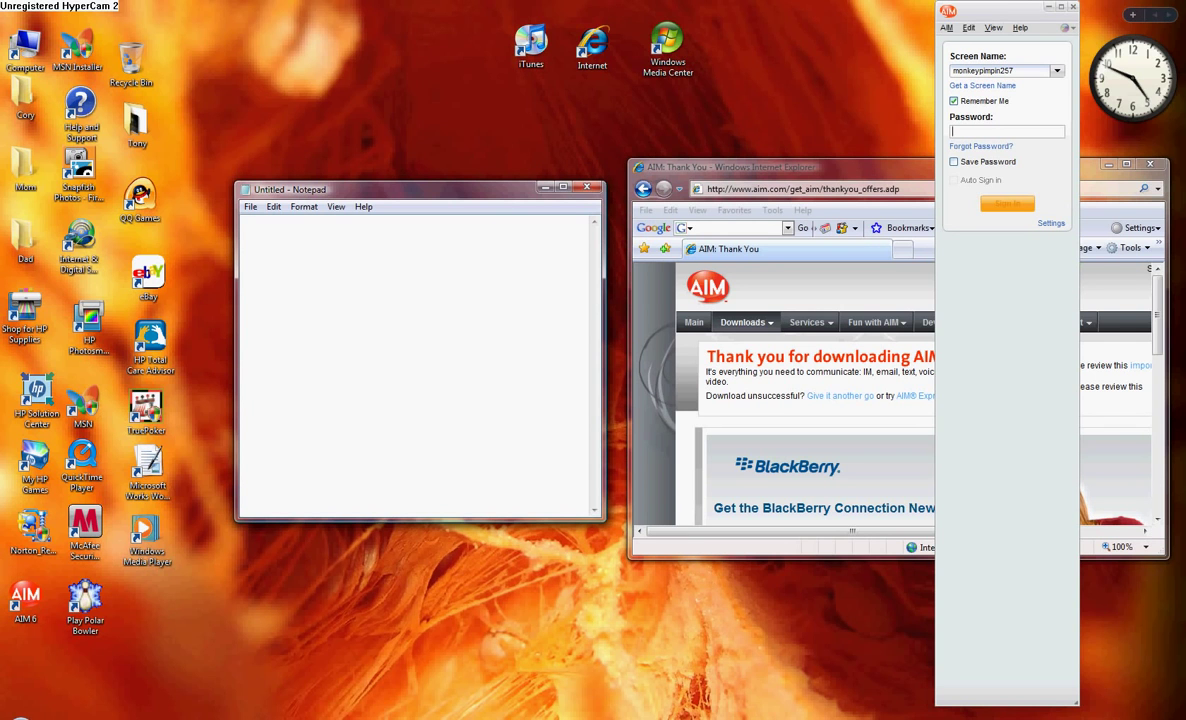
Write the closing note "AND thats how you do it" in Notepad and clear it.
{"action": "type", "text": "AND th"}
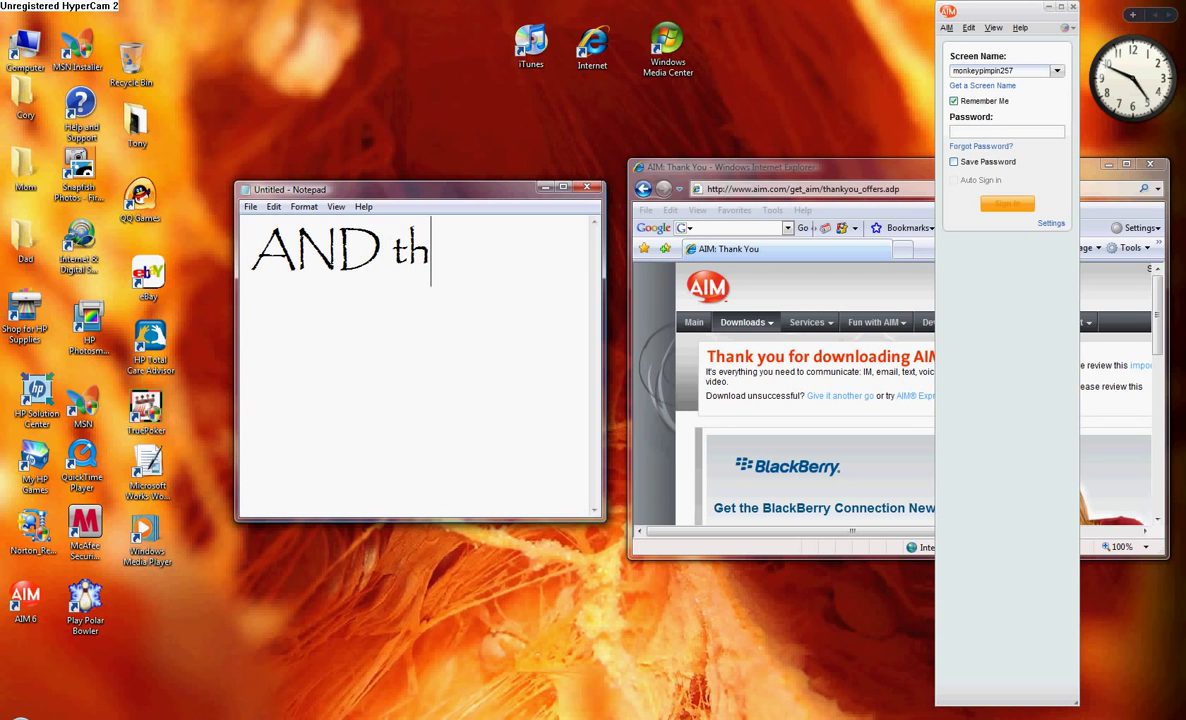
{"action": "type", "text": "at s"}
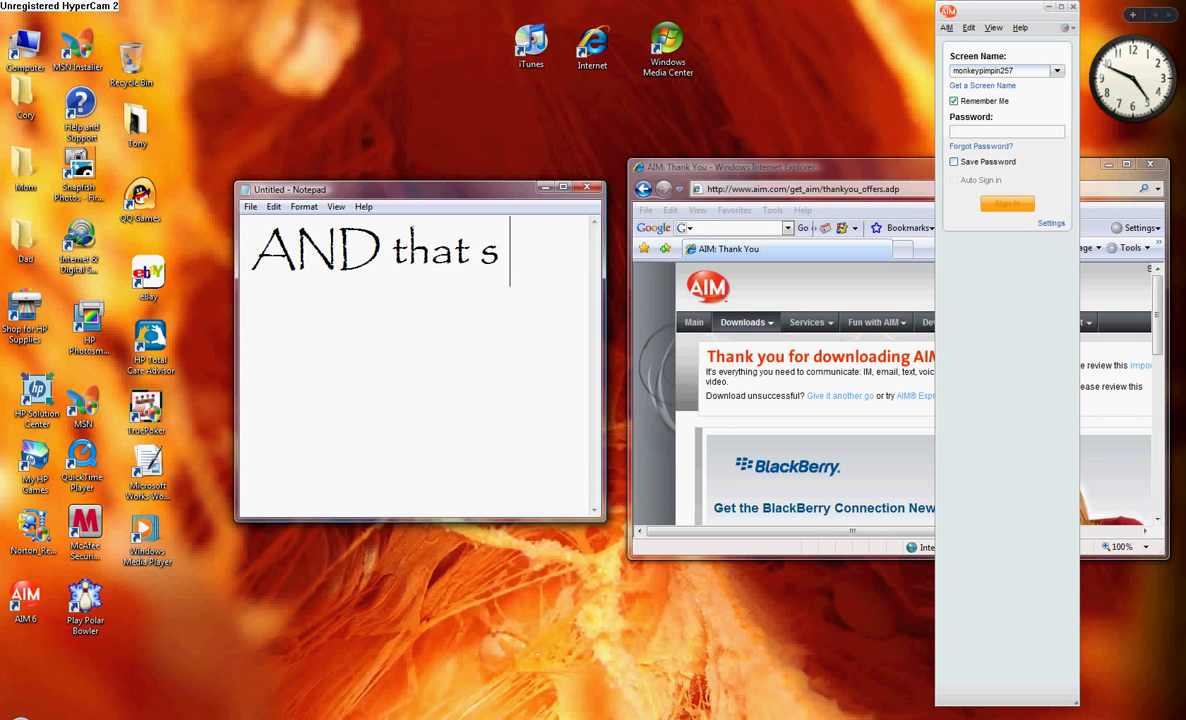
{"action": "key", "text": "BackSpace"}
{"action": "key", "text": "BackSpace"}
{"action": "type", "text": "s how "}
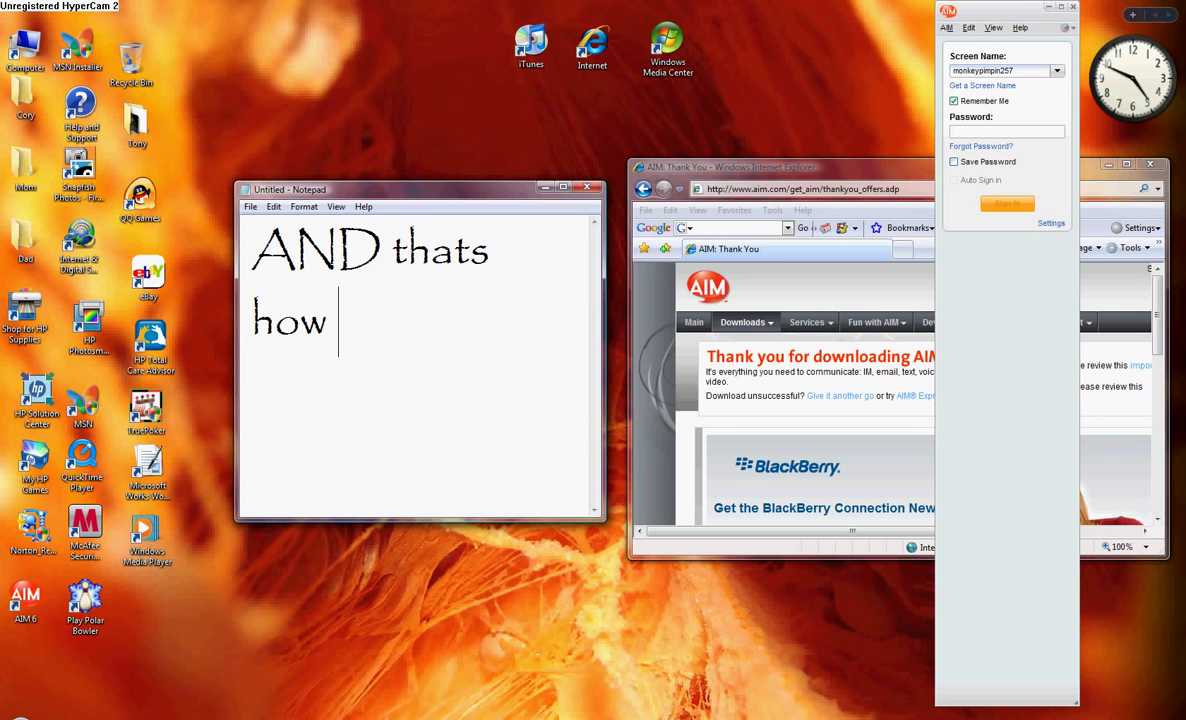
{"action": "type", "text": "you do it"}
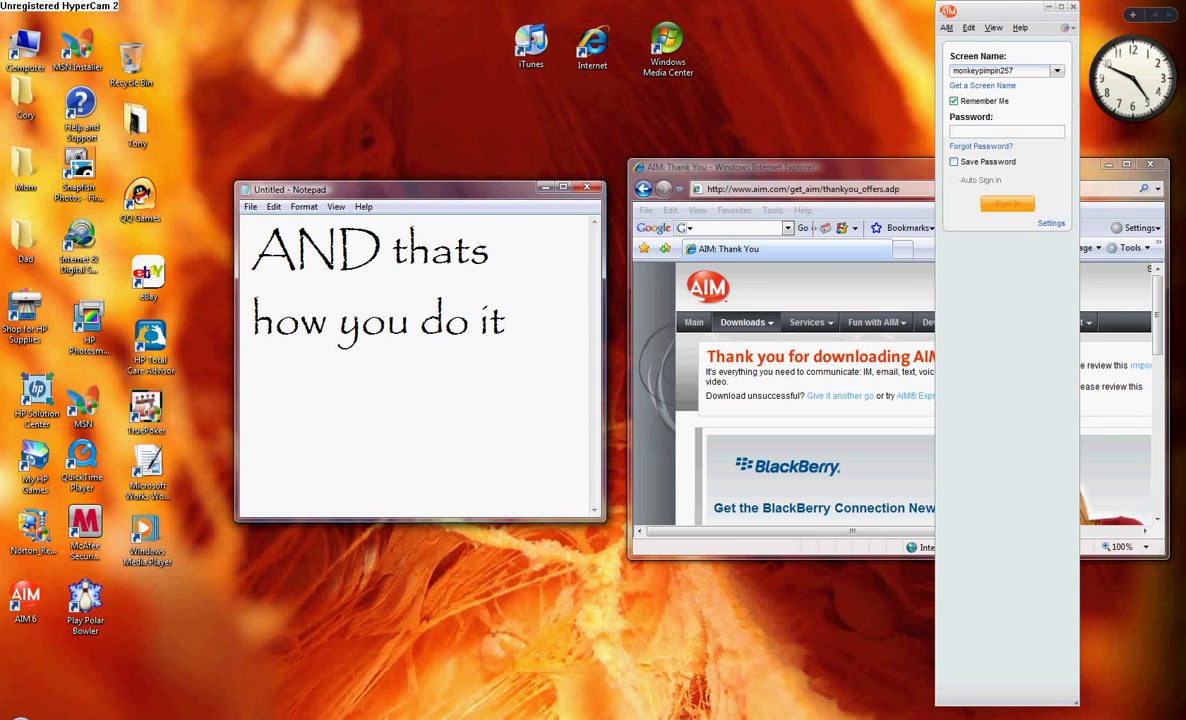
{"action": "key", "text": "ctrl+a"}
{"action": "key", "text": "Delete"}
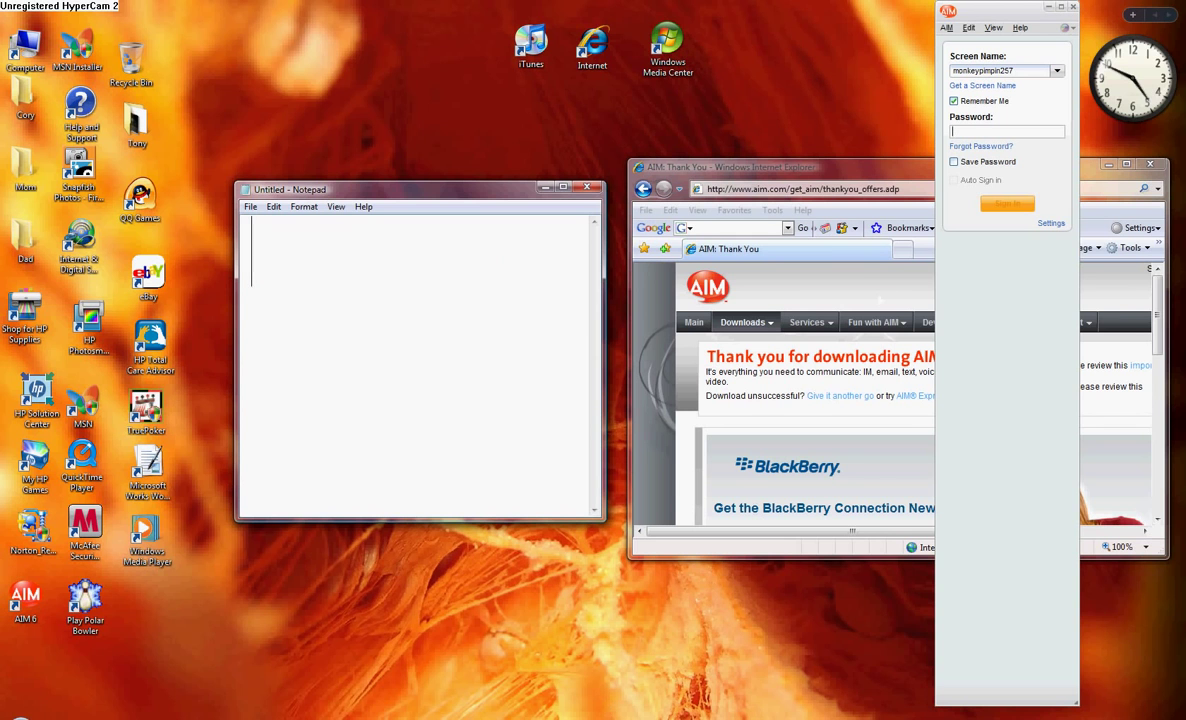
{"action": "left_click", "coordinate": [400, 719]}
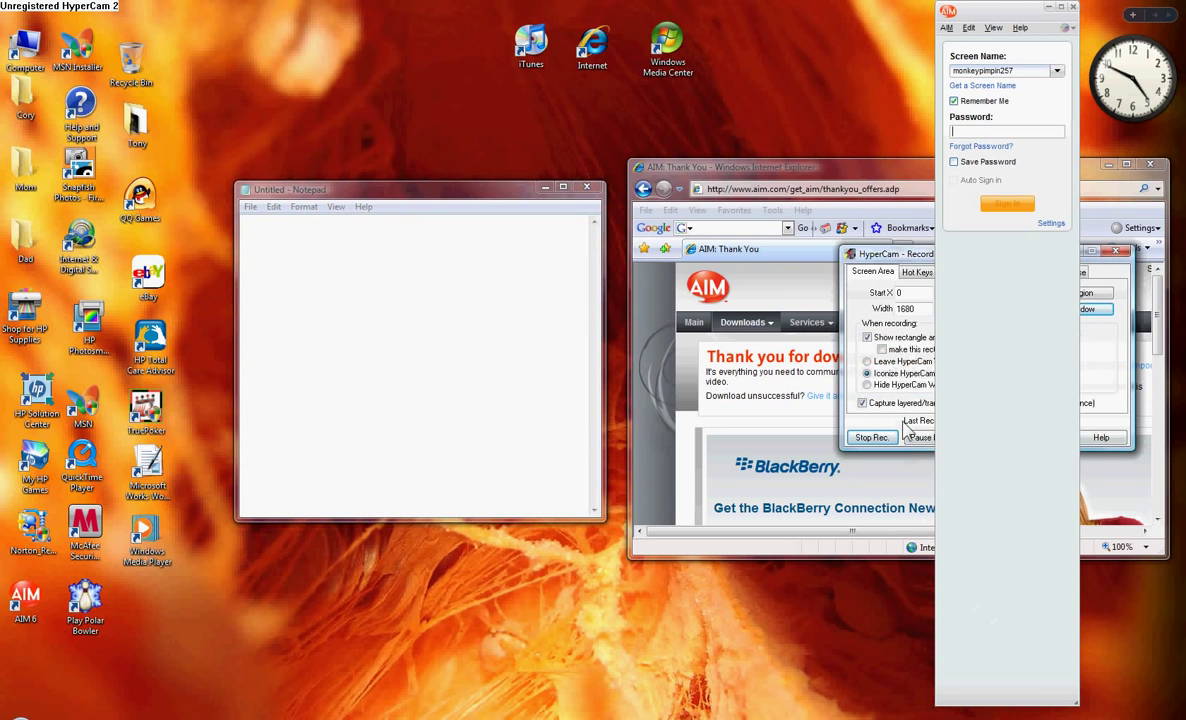